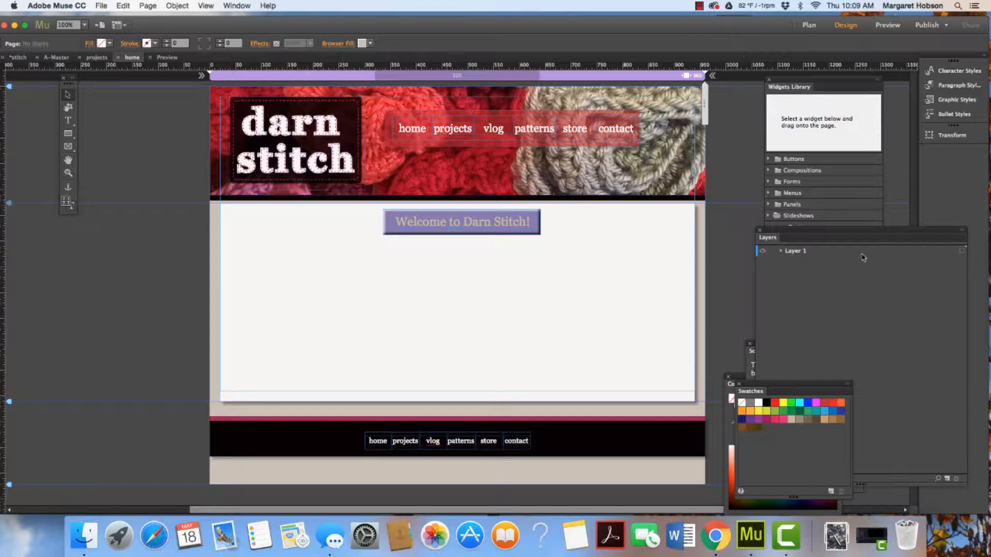
# Open the projects page of the site for design editing
pyautogui.click(808, 27)
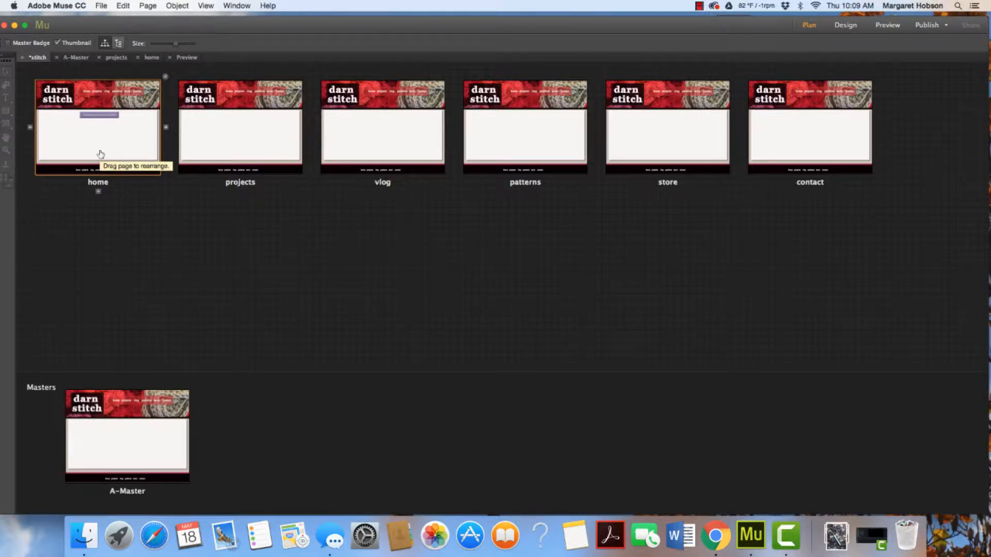
pyautogui.doubleClick(253, 133)
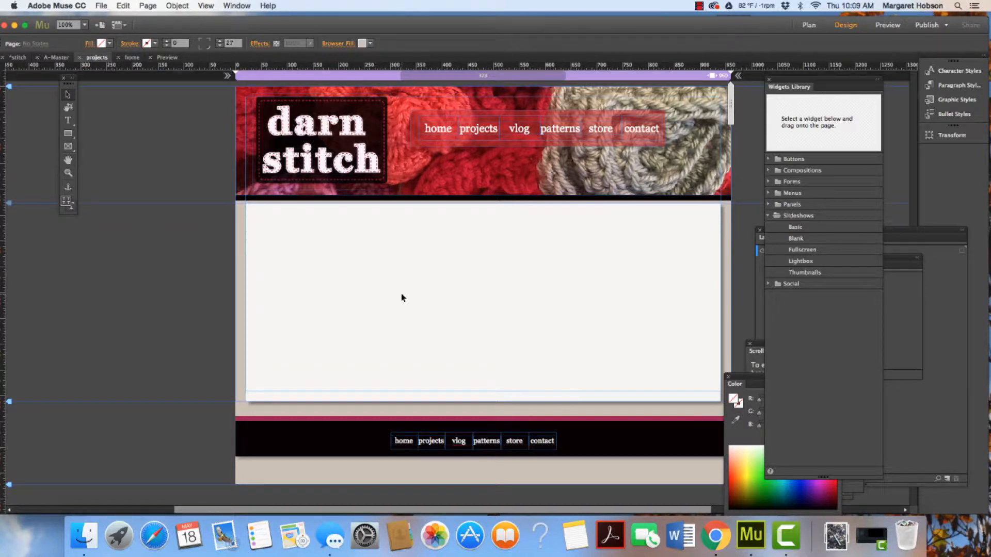
# Draw an empty image frame about 179 × 251 px in the upper-left of the projects content area
pyautogui.click(69, 149)
pyautogui.click(98, 160)
pyautogui.moveTo(282, 222); pyautogui.dragTo(375, 352)
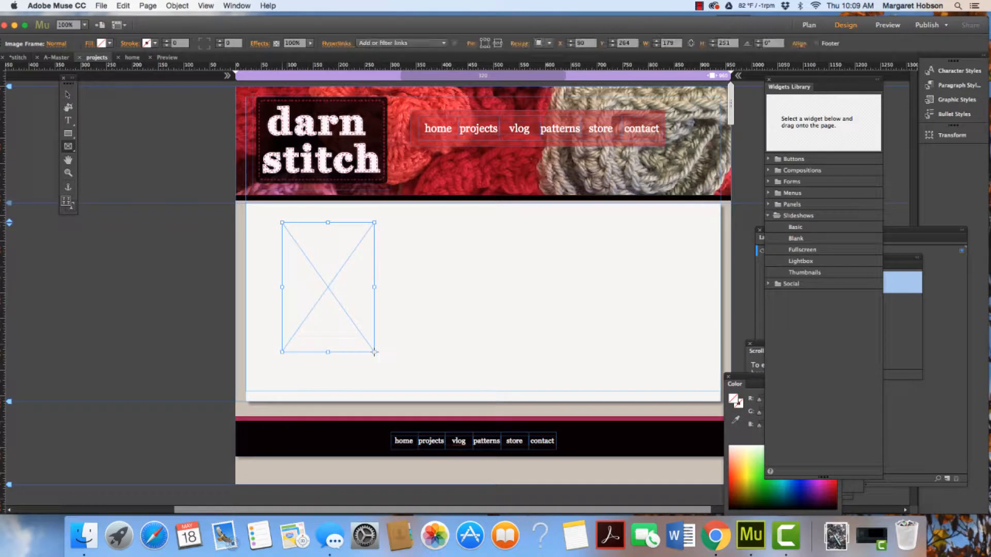
pyautogui.moveTo(232, 67); pyautogui.dragTo(242, 215)
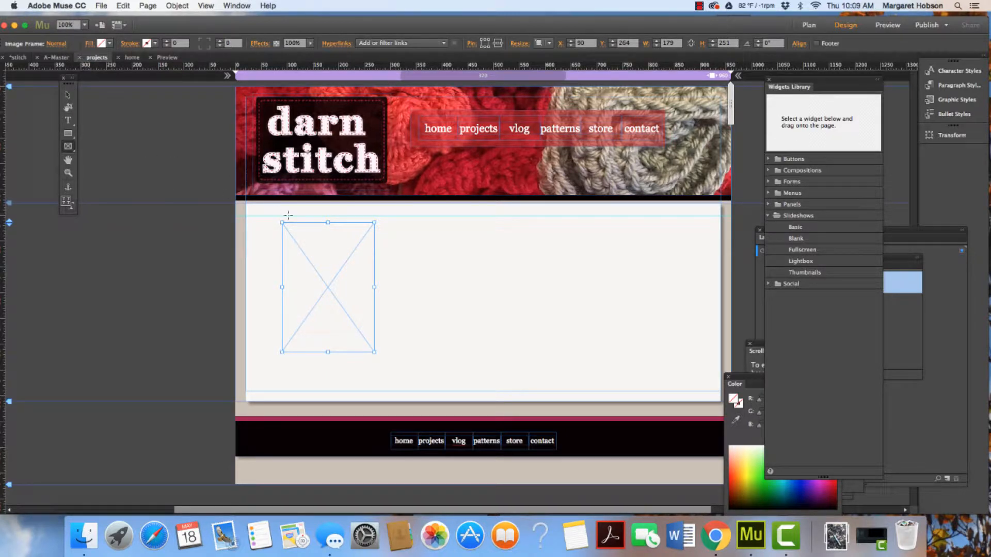
# Place crochet.jpg from the art255 folder into the image frame
pyautogui.click(101, 6)
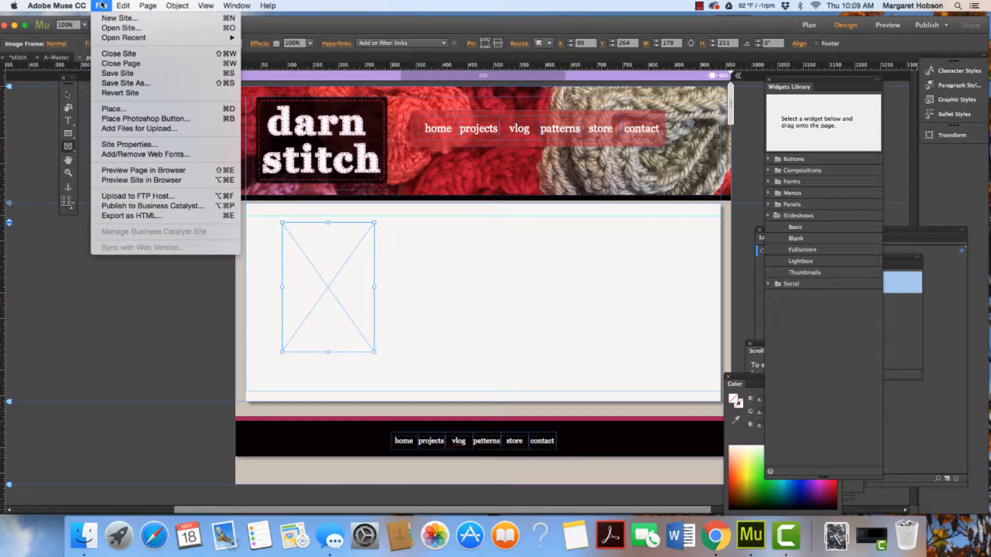
pyautogui.click(114, 109)
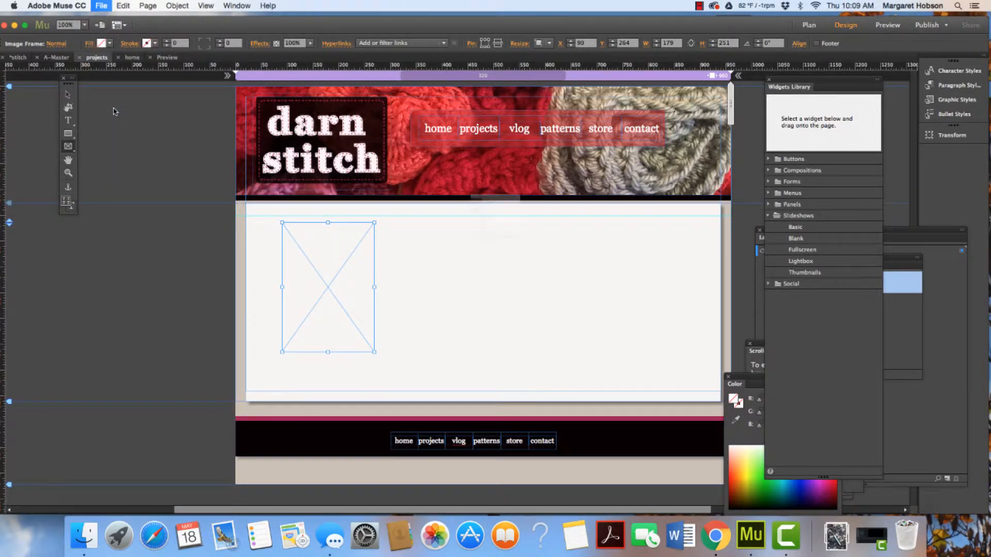
pyautogui.click(350, 118)
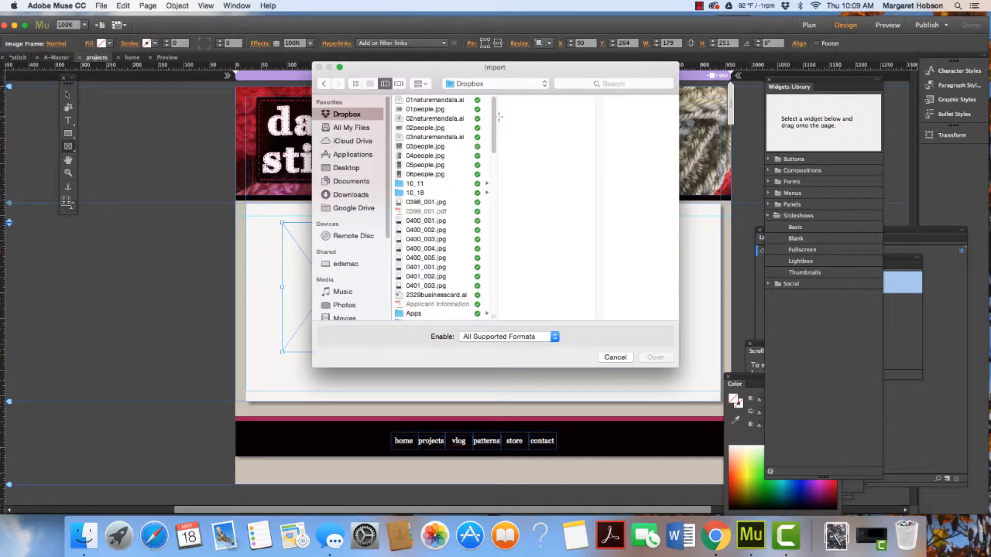
pyautogui.scroll(-5, 412, 217)
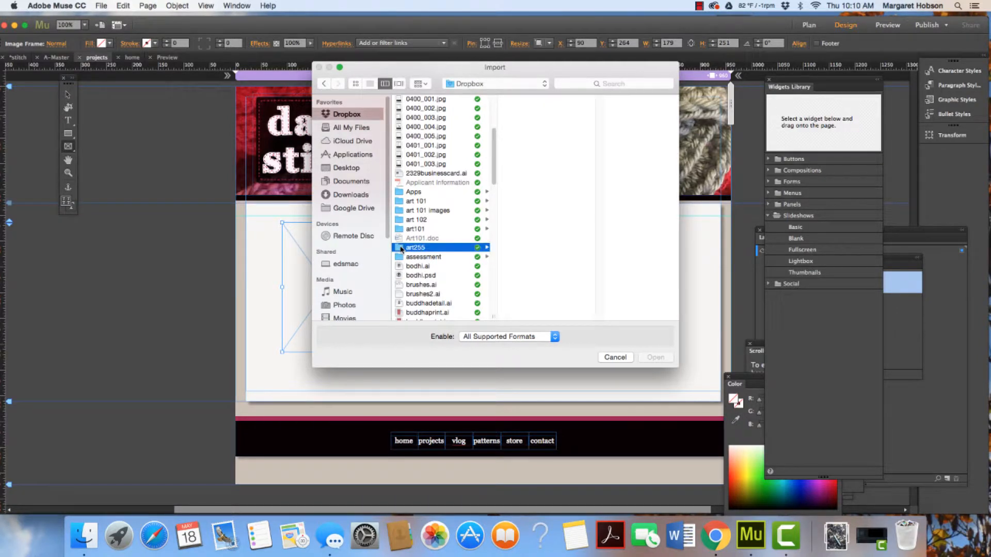
pyautogui.click(402, 249)
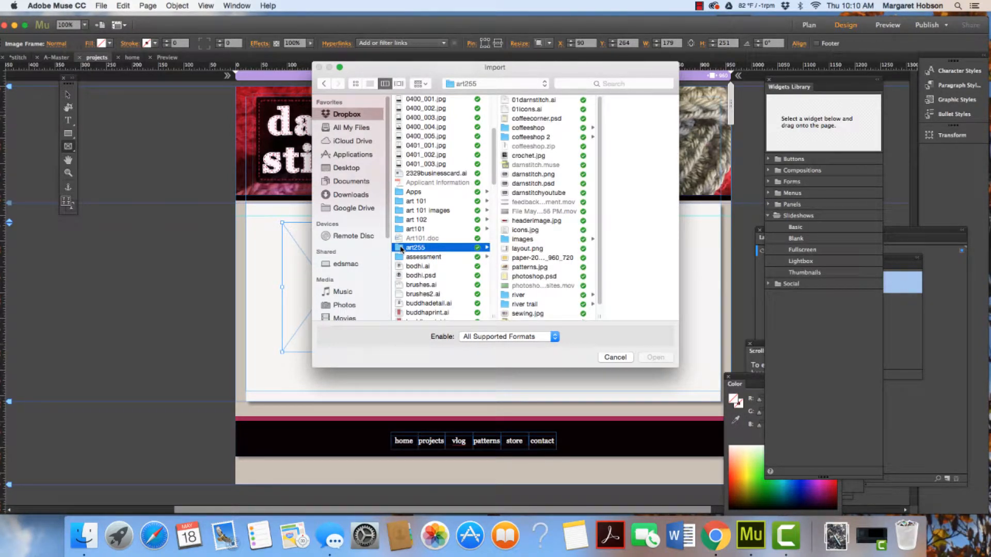
pyautogui.scroll(-2, 493, 150)
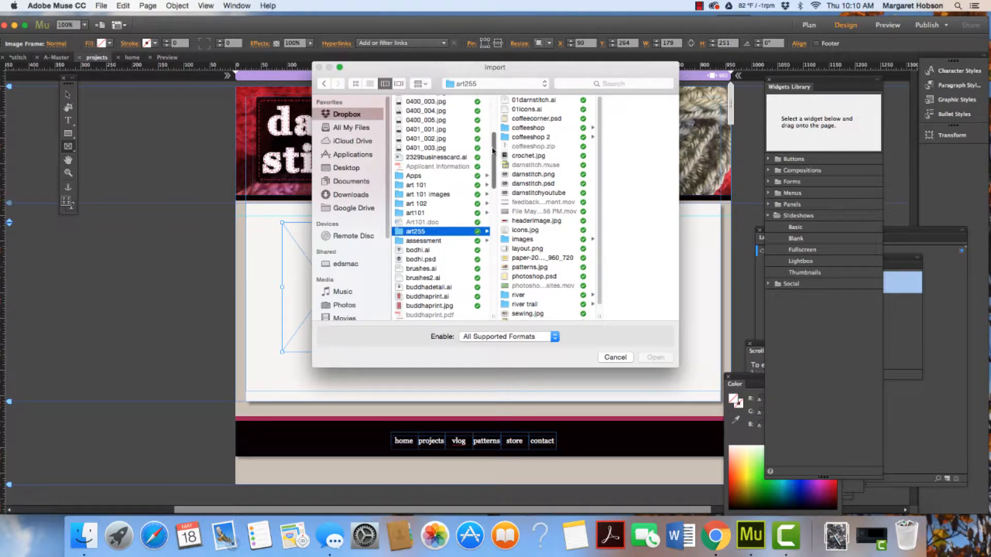
pyautogui.click(509, 157)
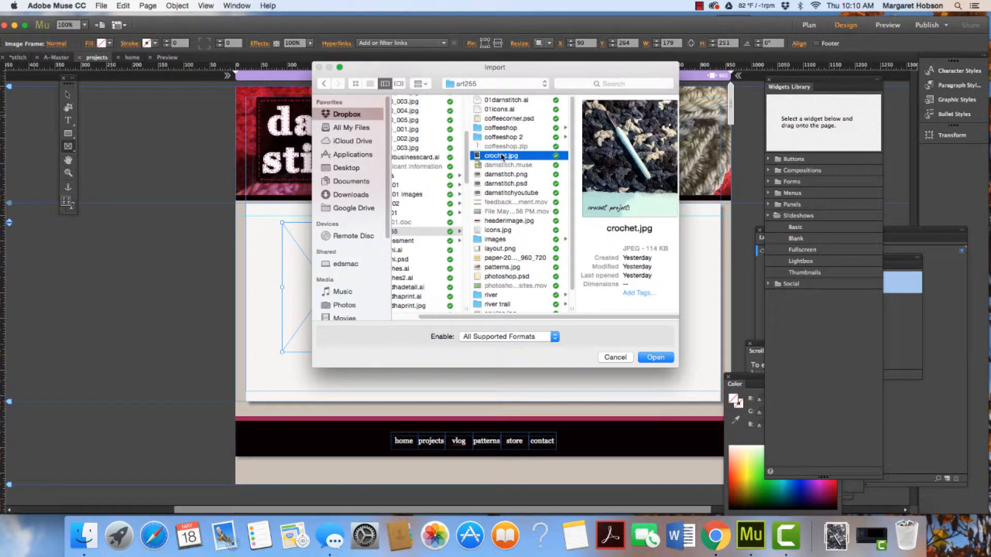
pyautogui.click(646, 358)
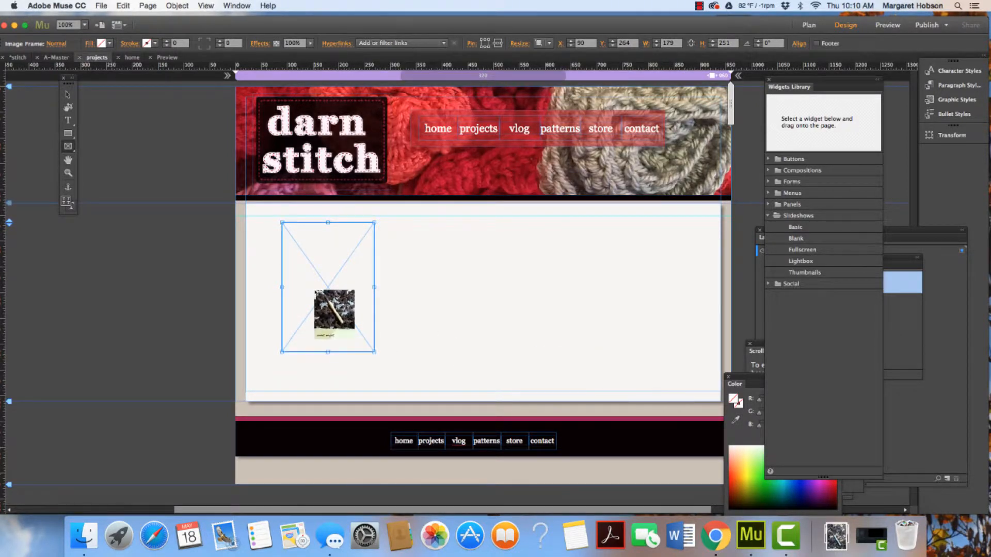
pyautogui.click(293, 239)
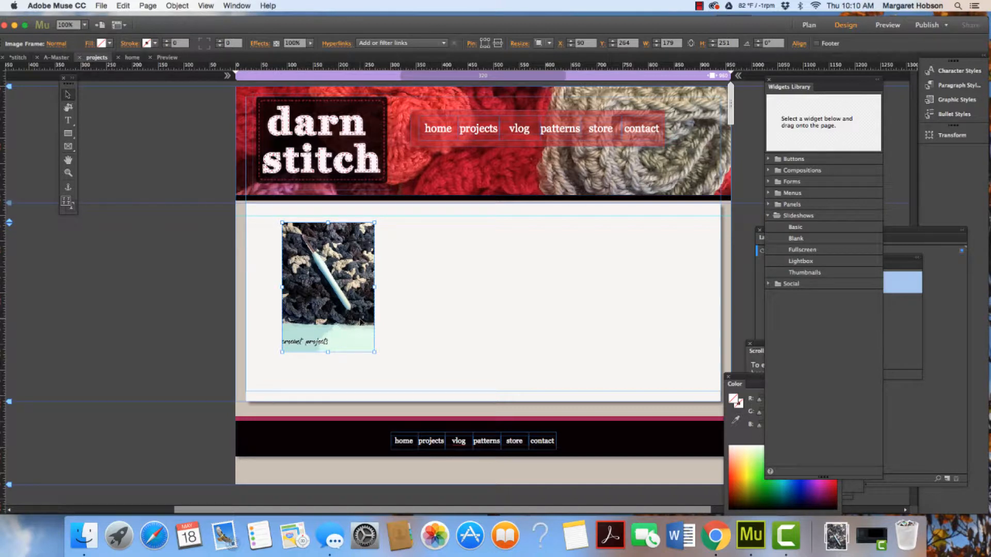
# Shorten the image frame slightly and fit its content proportionally
pyautogui.moveTo(375, 352)
pyautogui.mouseDown()
pyautogui.moveTo(379, 358)
pyautogui.moveTo(375, 343)
pyautogui.mouseUp()
pyautogui.hscroll(1, 330, 308)
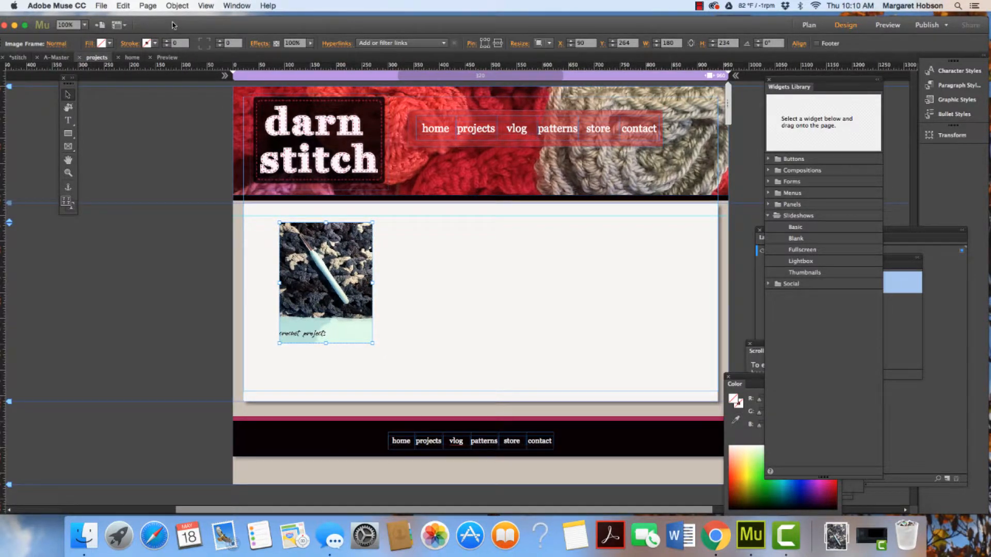
pyautogui.click(178, 6)
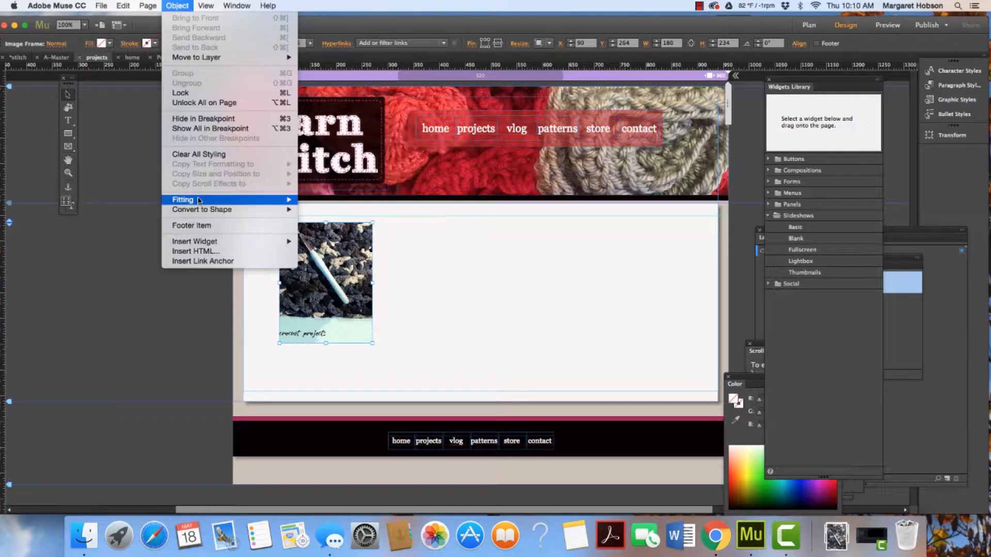
pyautogui.moveTo(204, 200)
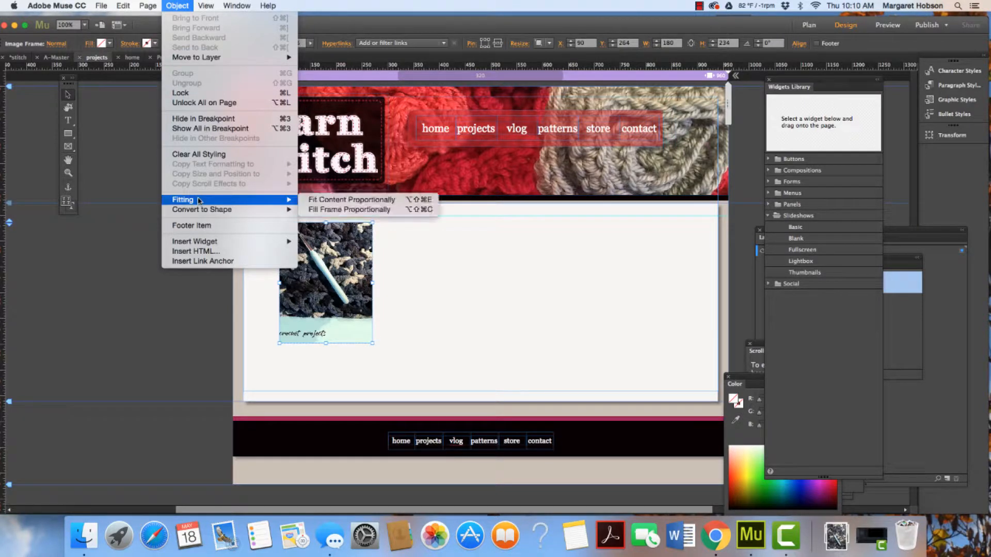
pyautogui.click(332, 200)
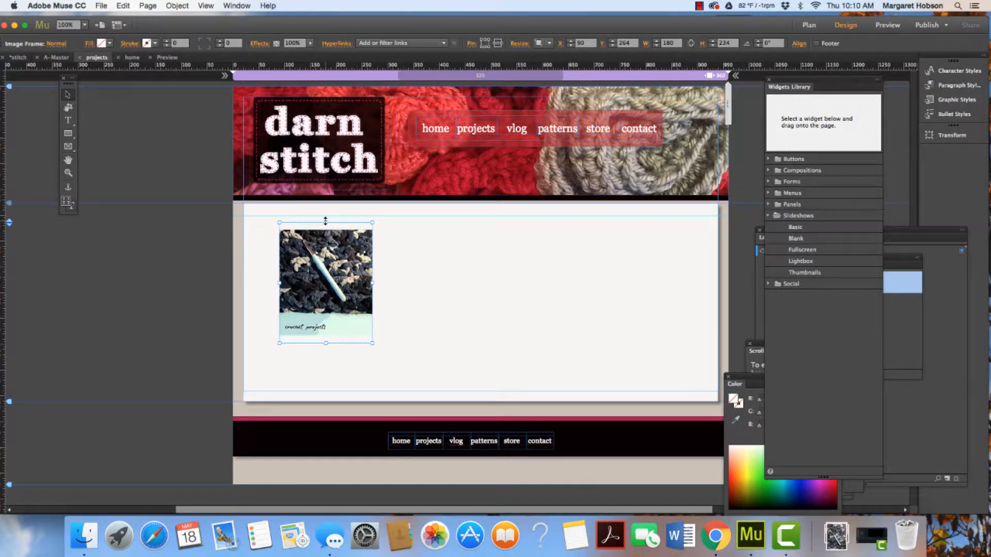
# Reposition and resize the image frame to about 228 × 257 px near the content area's upper-left corner
pyautogui.moveTo(325, 220); pyautogui.dragTo(326, 219)
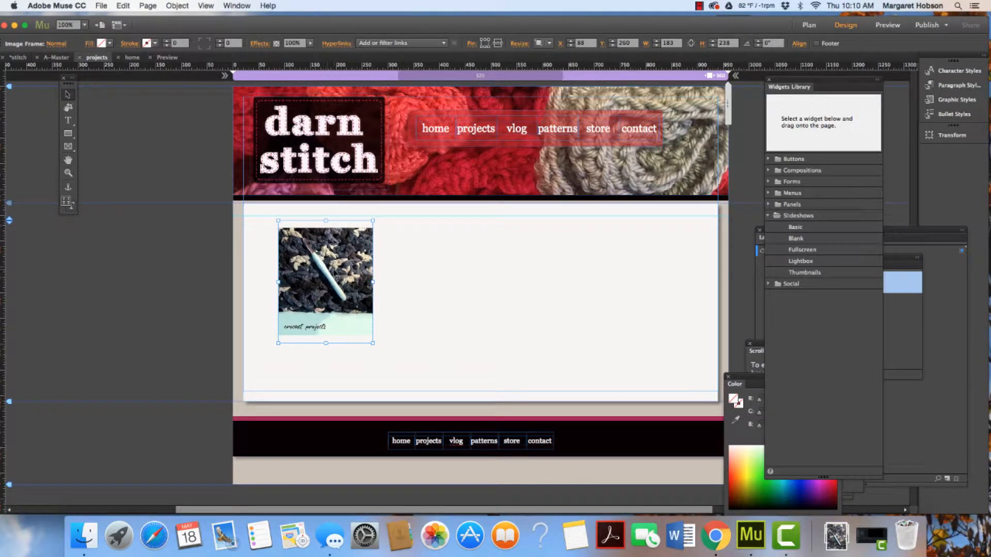
pyautogui.moveTo(330, 272); pyautogui.dragTo(315, 268)
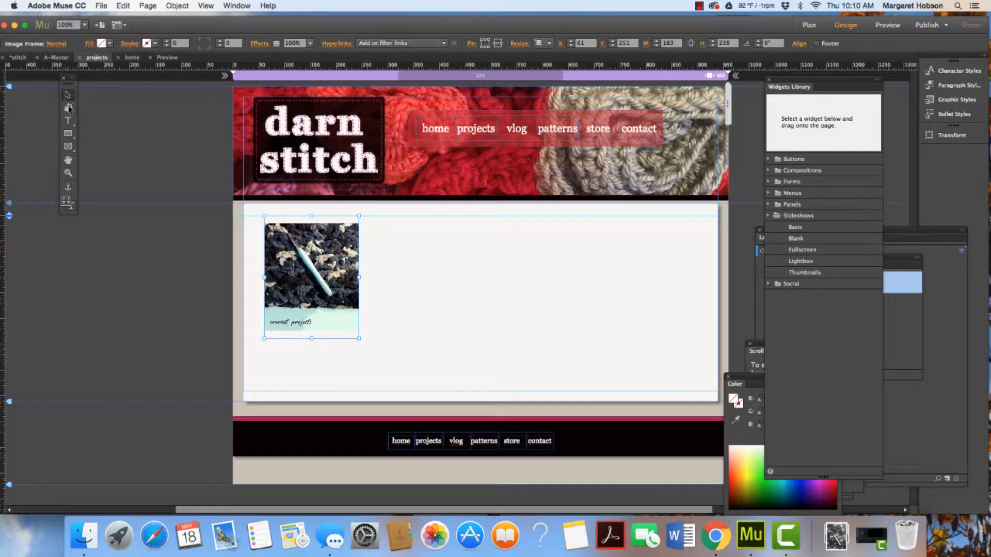
pyautogui.click(69, 108)
pyautogui.moveTo(313, 215); pyautogui.dragTo(313, 222)
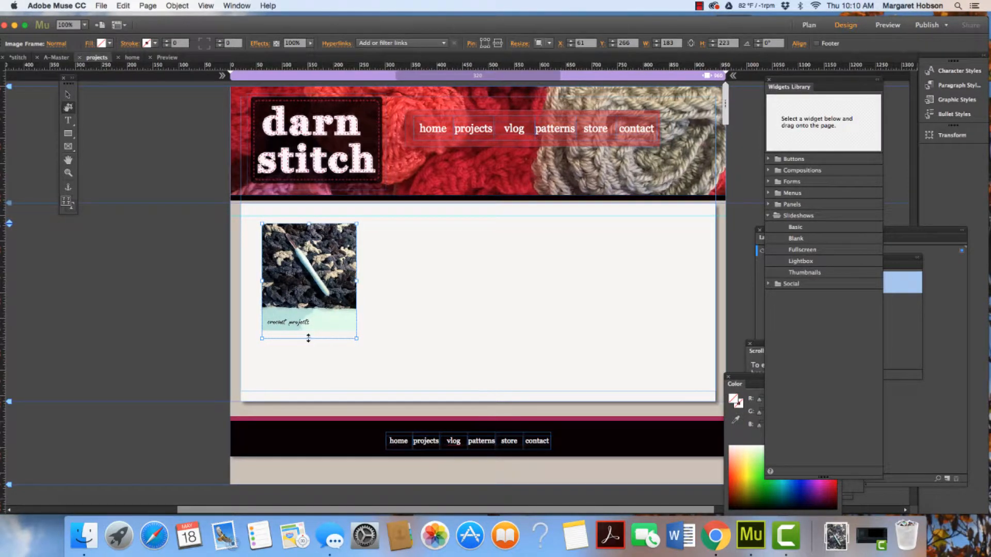
pyautogui.moveTo(308, 338); pyautogui.dragTo(308, 330)
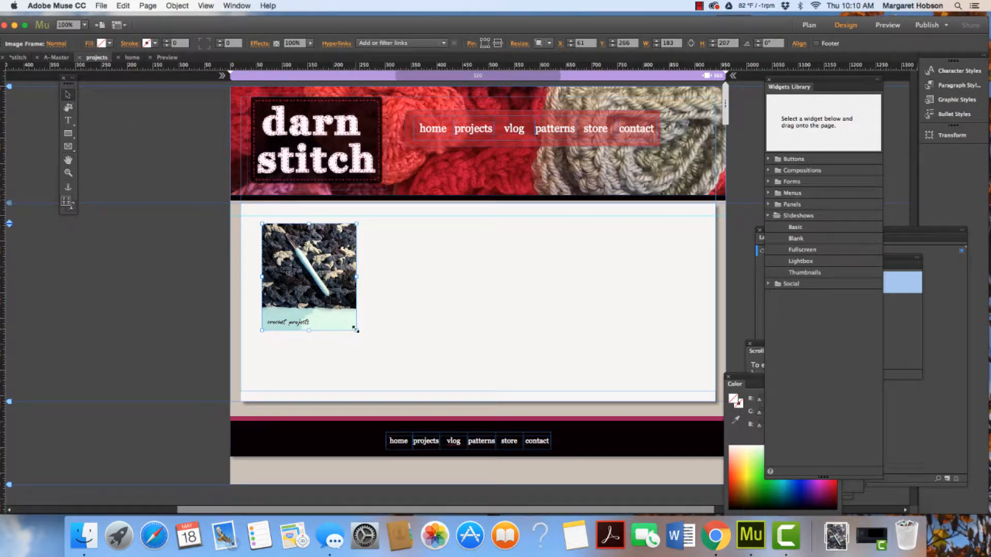
pyautogui.moveTo(355, 328); pyautogui.dragTo(379, 357)
pyautogui.moveTo(325, 302); pyautogui.dragTo(320, 294)
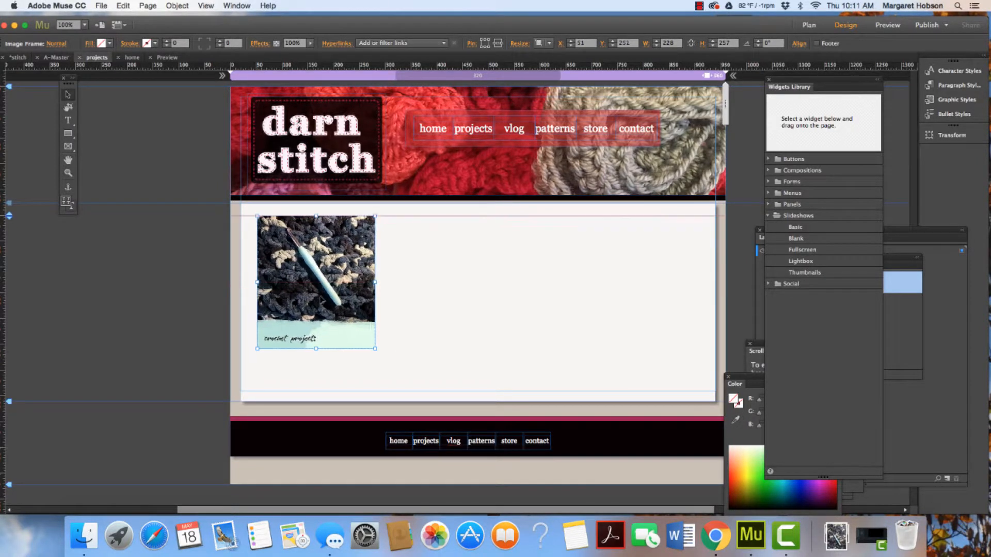
# Add a text frame below the image reading "Click here for free crochet patterns and more...."
pyautogui.click(480, 316)
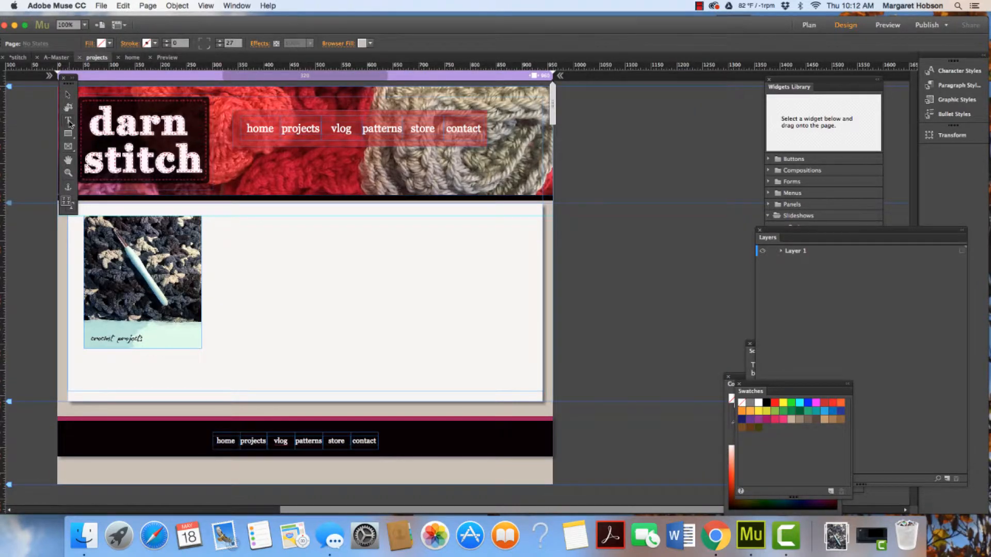
pyautogui.click(69, 122)
pyautogui.moveTo(85, 356); pyautogui.dragTo(202, 383)
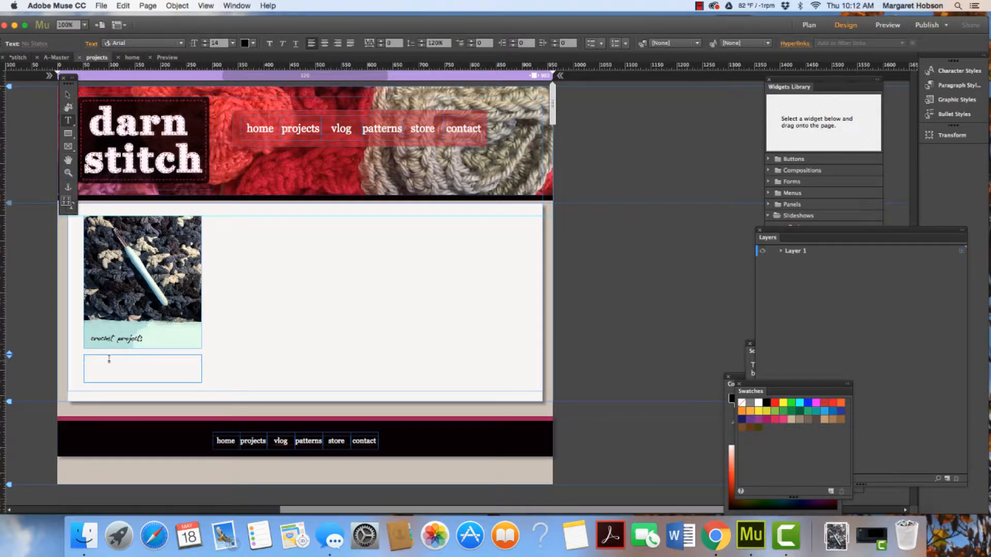
pyautogui.write('Click here for free crochet patterns and more...')
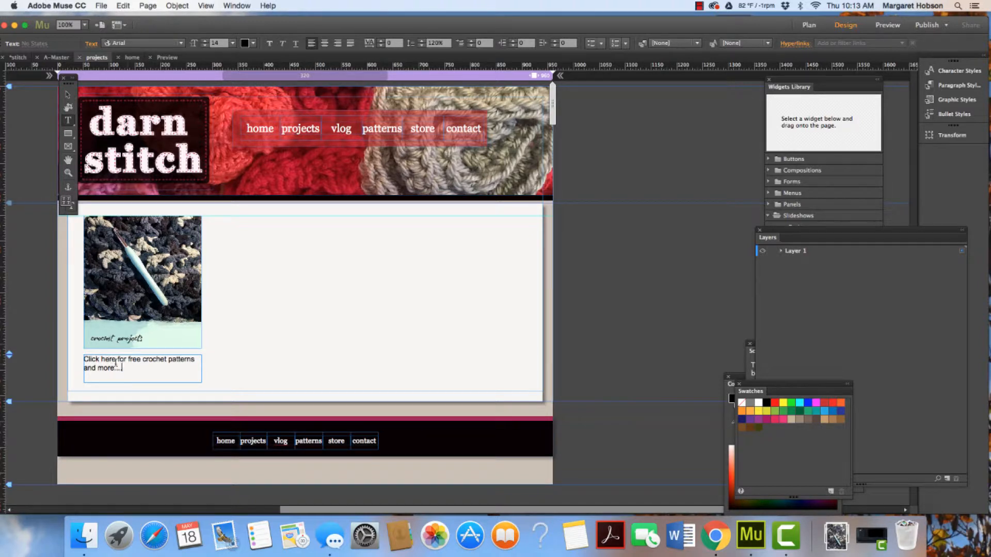
# Resize the caption text frame to about 221 × 41 px
pyautogui.click(67, 95)
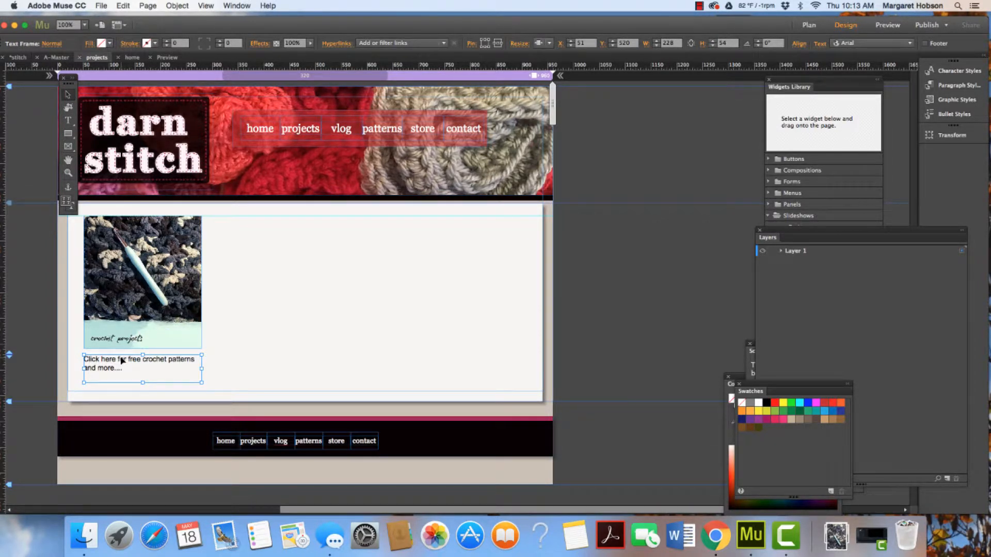
pyautogui.moveTo(143, 382); pyautogui.dragTo(142, 376)
pyautogui.hscroll(1, 204, 369)
pyautogui.moveTo(198, 365); pyautogui.dragTo(195, 365)
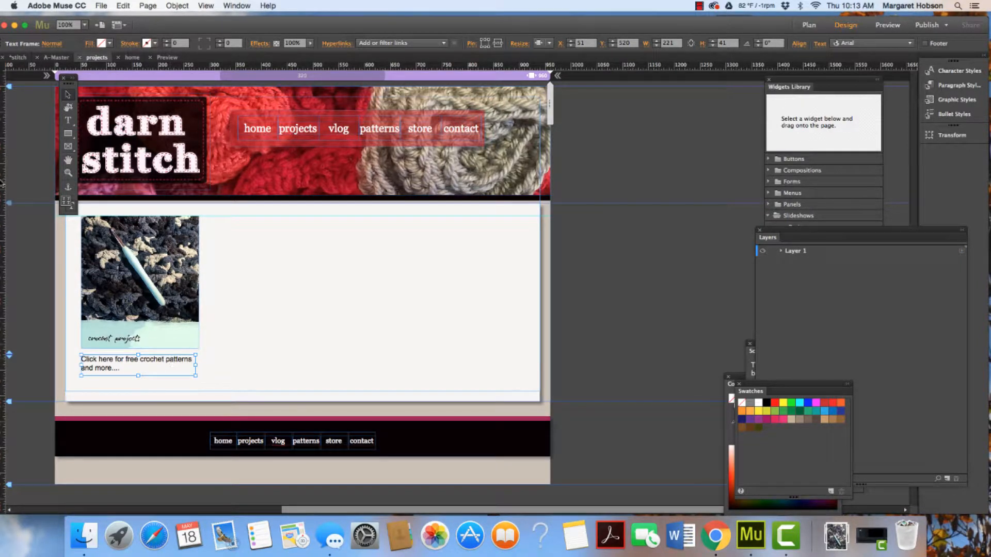
# Set the caption text's font to Georgia
pyautogui.click(67, 120)
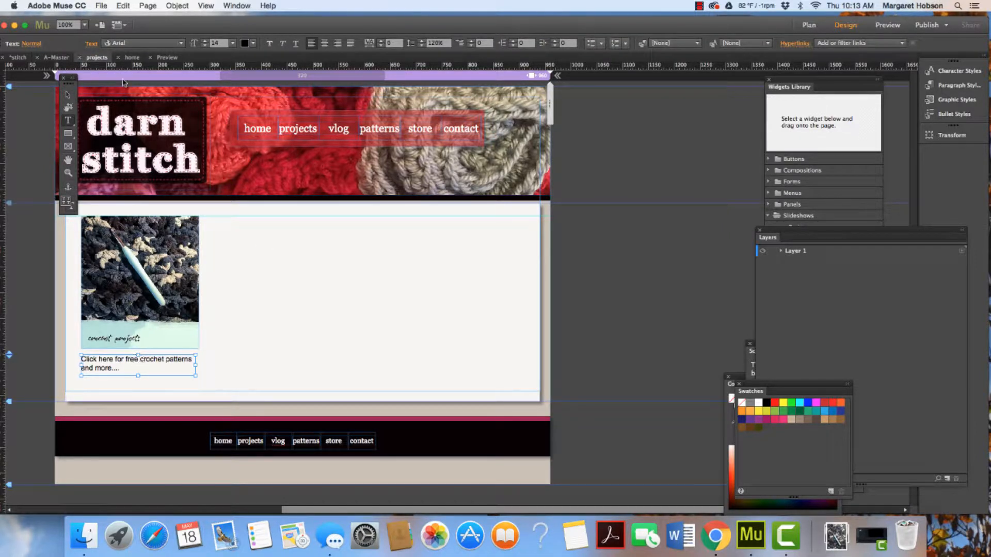
pyautogui.click(181, 43)
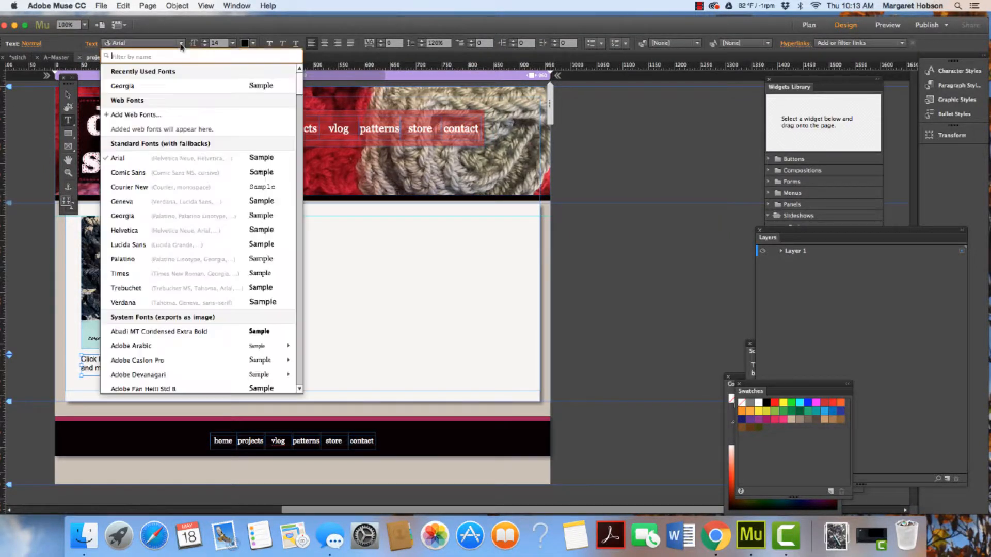
pyautogui.click(172, 86)
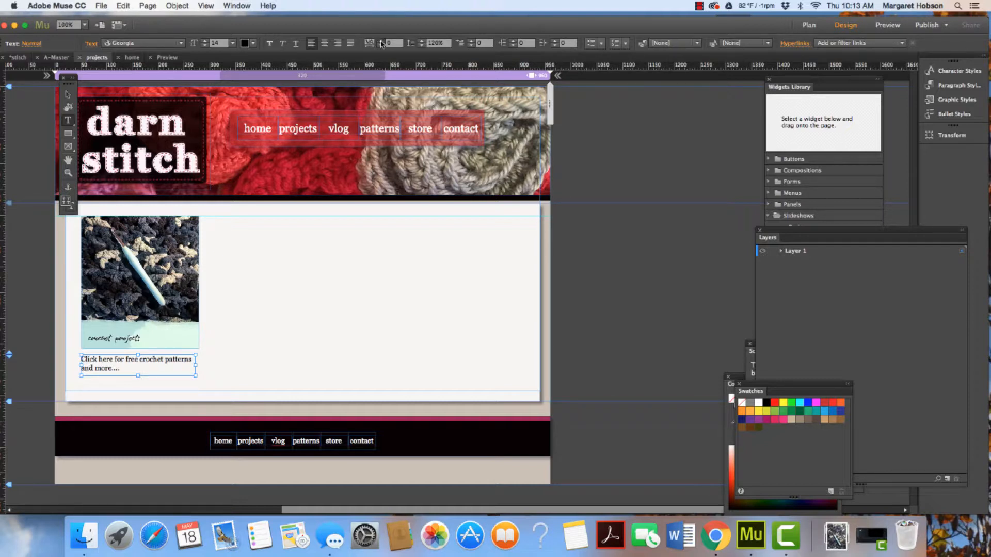
# Set the caption text's letter spacing to 2
pyautogui.click(381, 44)
pyautogui.click(381, 43)
pyautogui.click(381, 43)
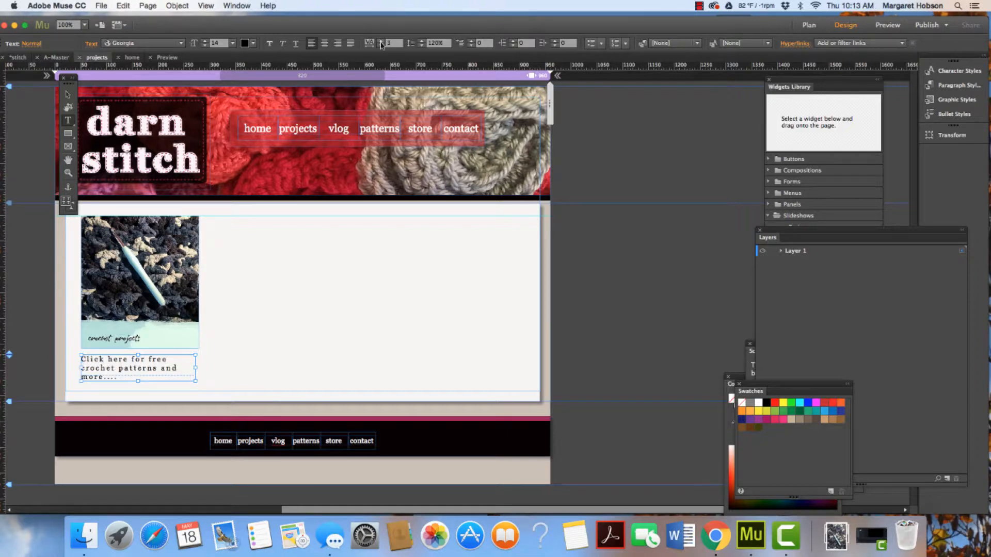
pyautogui.click(382, 46)
pyautogui.click(381, 45)
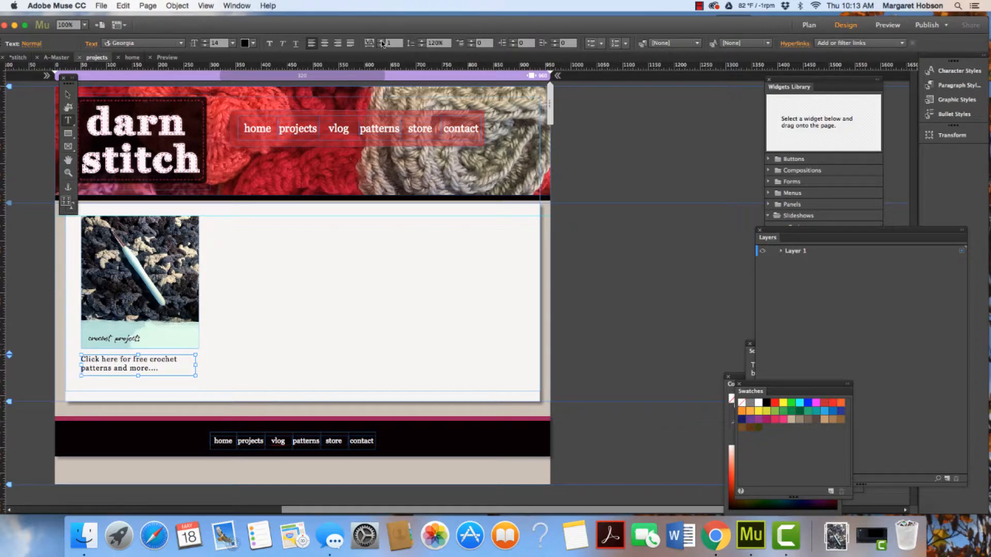
pyautogui.click(382, 43)
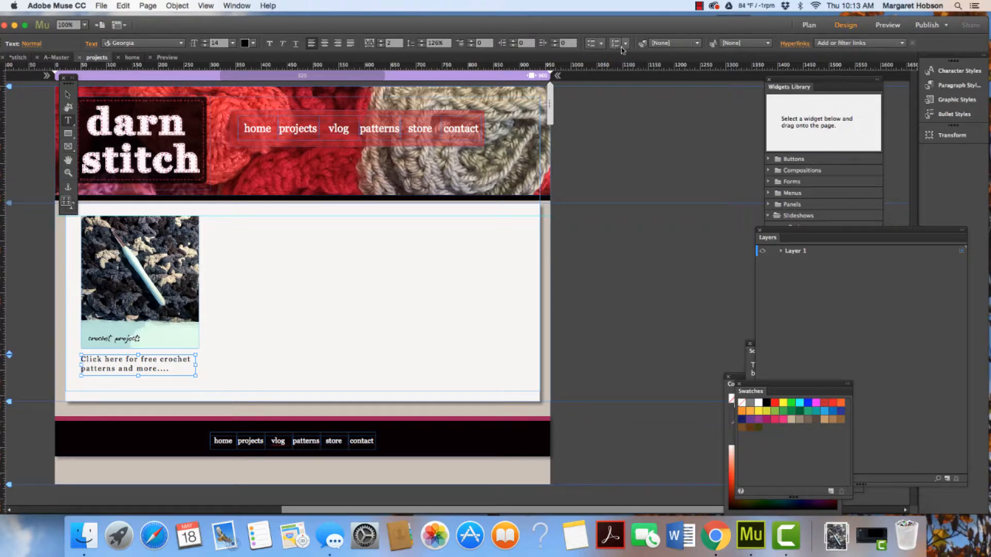
pyautogui.click(697, 44)
pyautogui.click(697, 44)
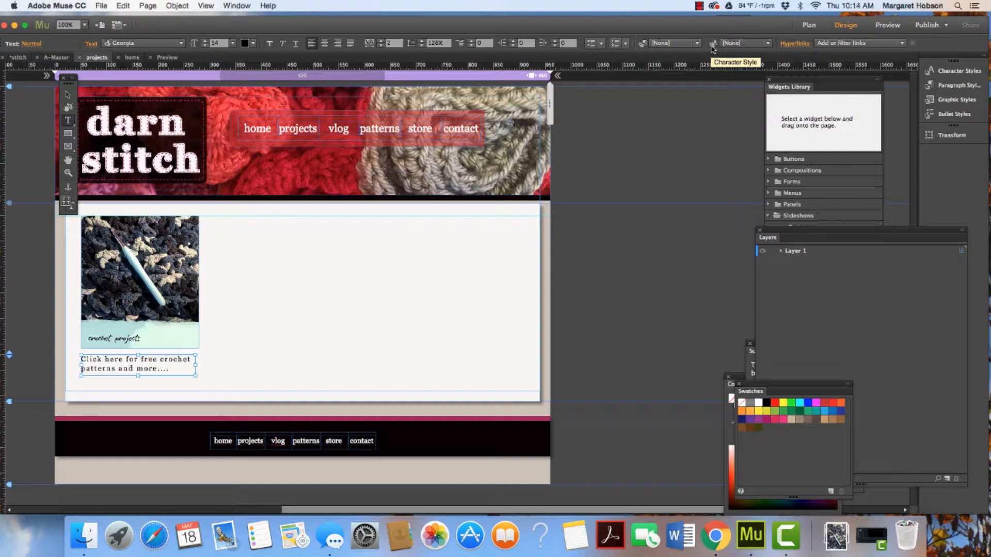
pyautogui.click(68, 95)
pyautogui.click(263, 236)
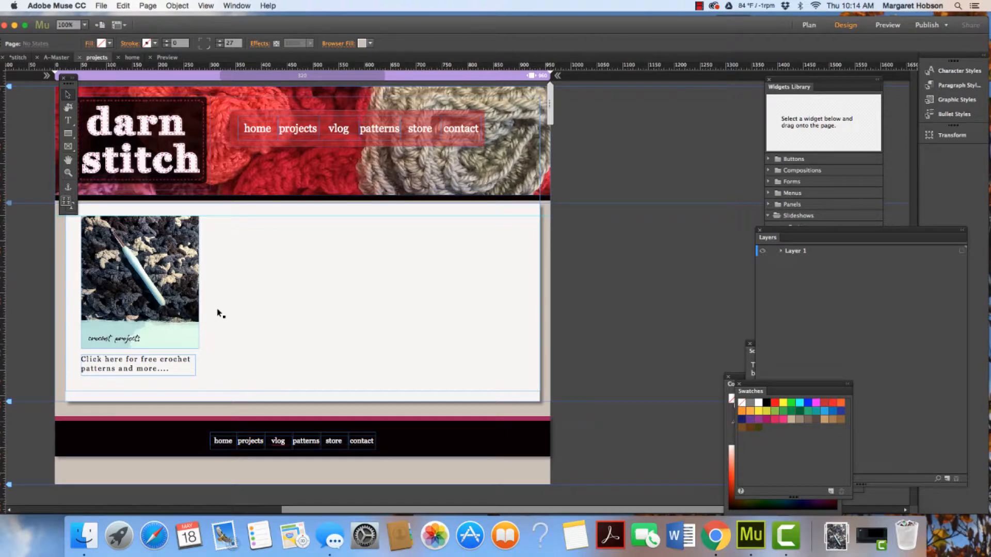
pyautogui.click(124, 363)
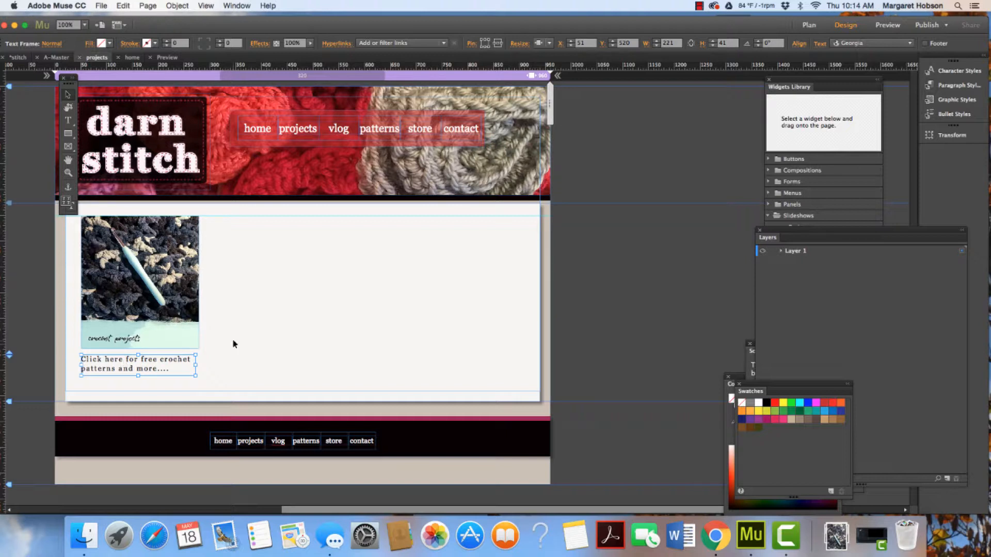
# Create a character style from the caption text's formatting and name it projects
pyautogui.click(947, 73)
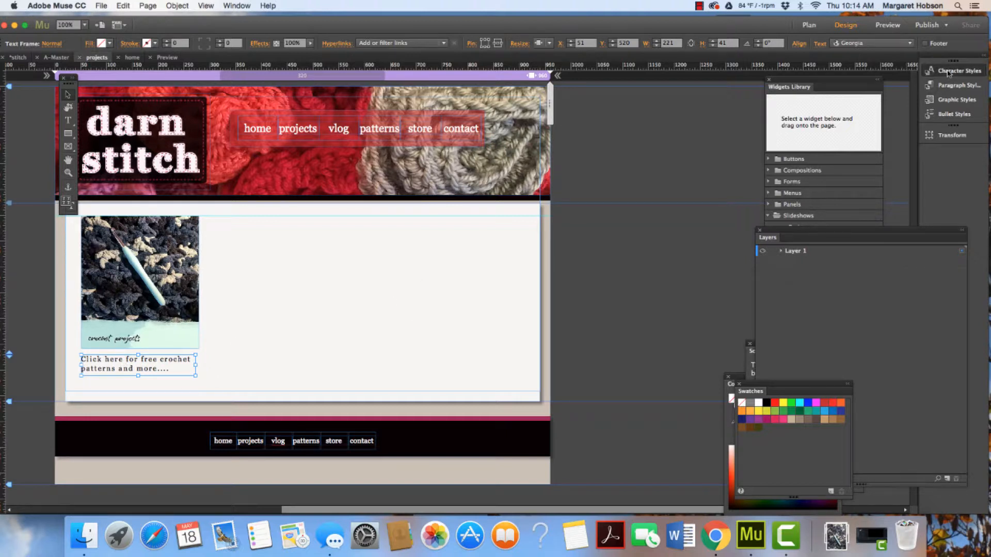
pyautogui.click(897, 135)
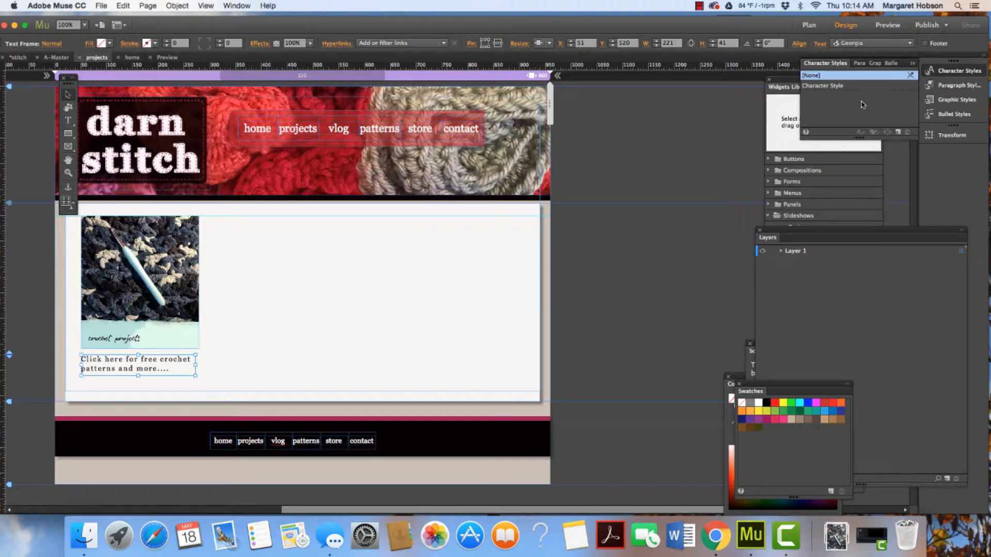
pyautogui.click(837, 87)
pyautogui.doubleClick(836, 87)
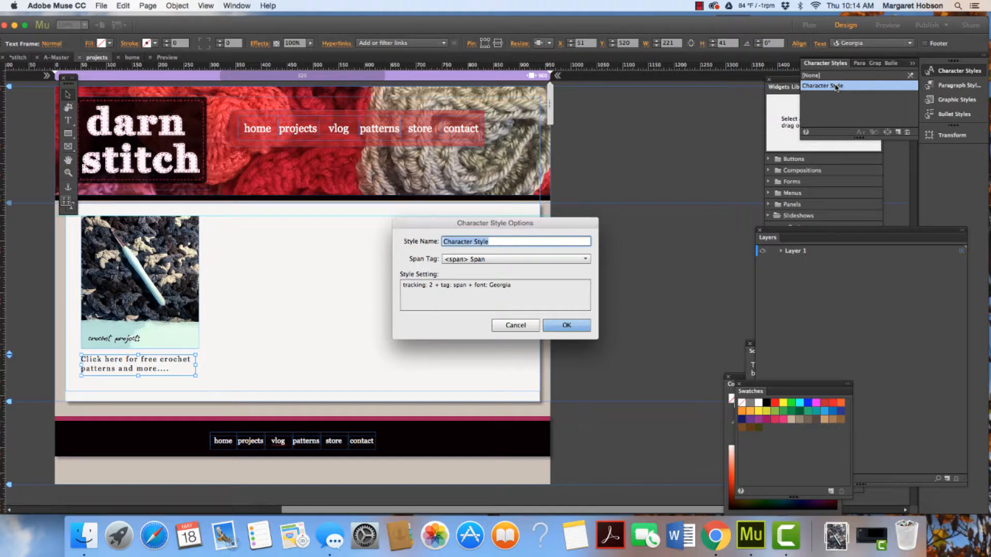
pyautogui.write('projects')
pyautogui.click(567, 326)
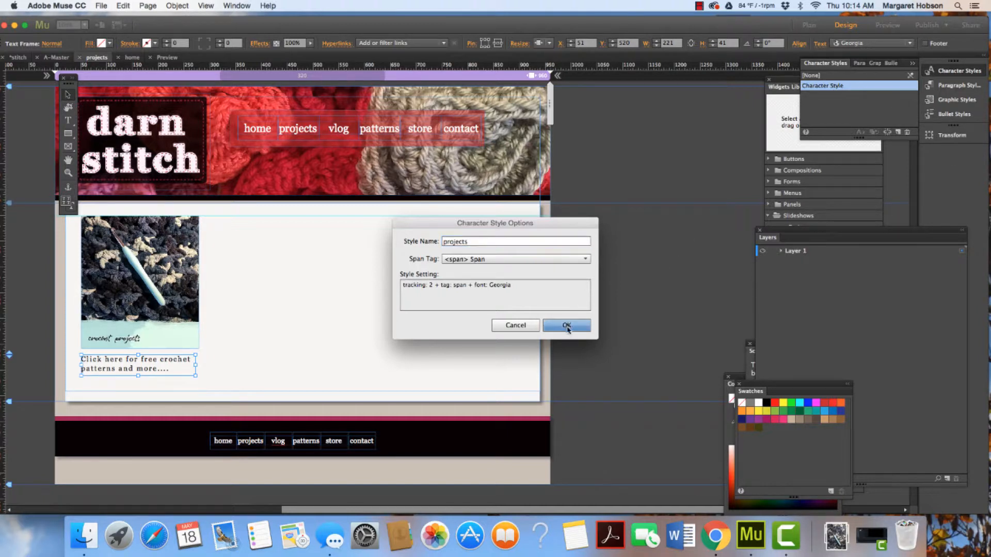
# Draw an image frame beside the crochet image and place patterns.jpg into it
pyautogui.hscroll(1, 292, 246)
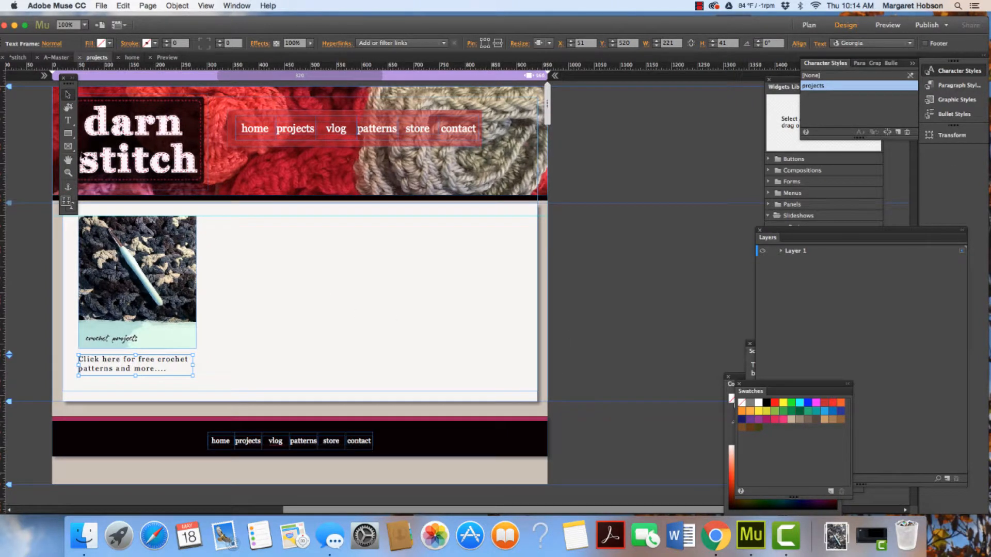
pyautogui.click(68, 147)
pyautogui.click(73, 158)
pyautogui.moveTo(211, 216); pyautogui.dragTo(350, 349)
pyautogui.click(98, 5)
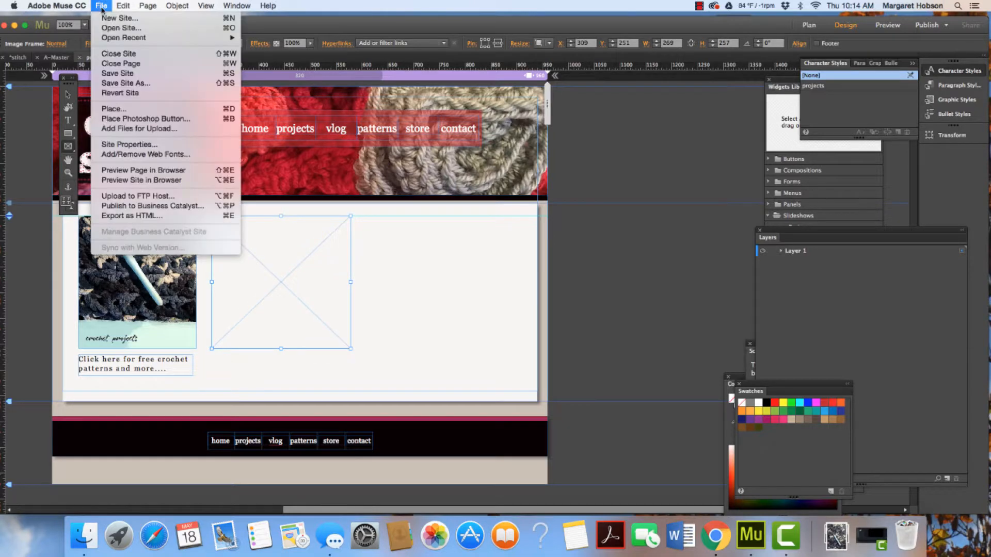
pyautogui.click(112, 110)
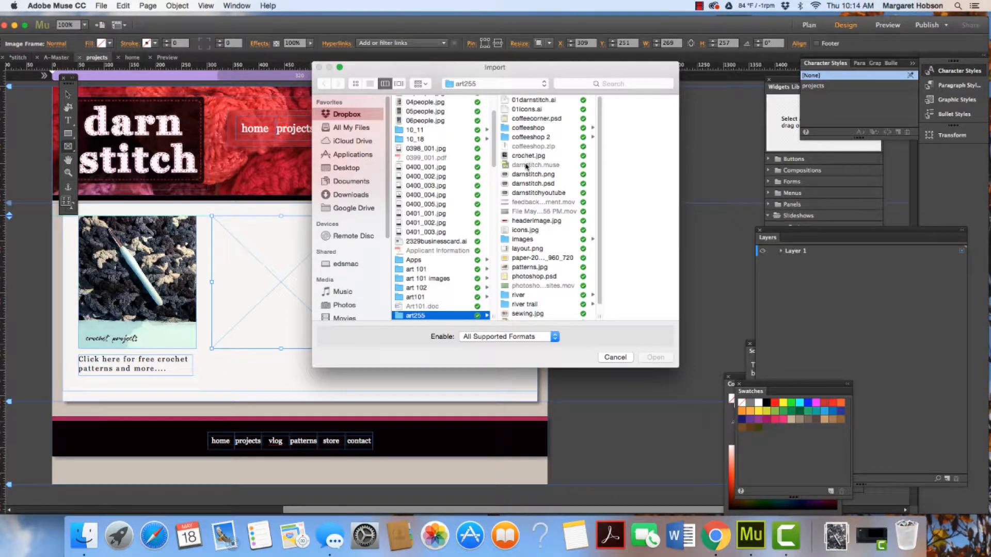
pyautogui.click(523, 267)
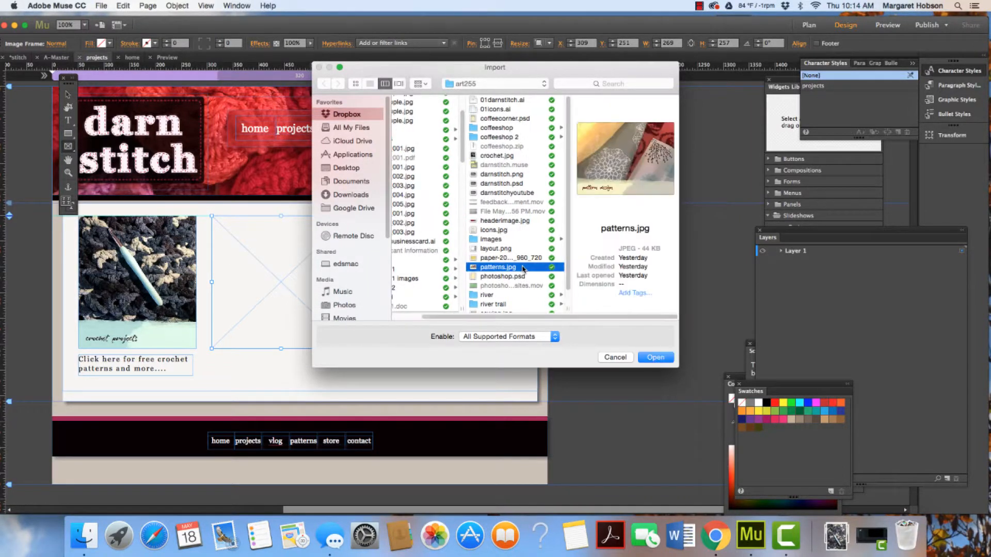
pyautogui.click(654, 357)
pyautogui.click(231, 230)
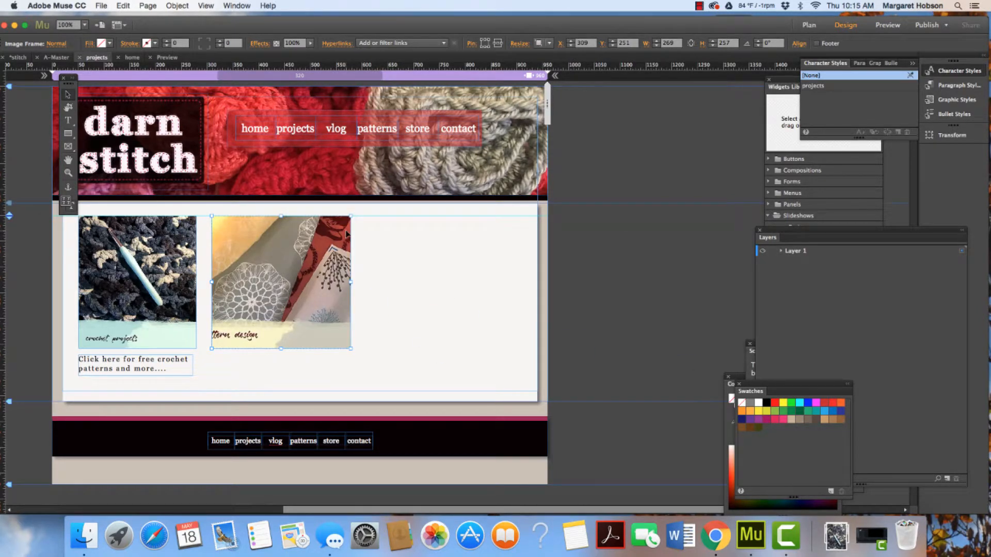
# Fit the pattern image's content proportionally in its frame and crop the frame's top and bottom edges
pyautogui.click(178, 7)
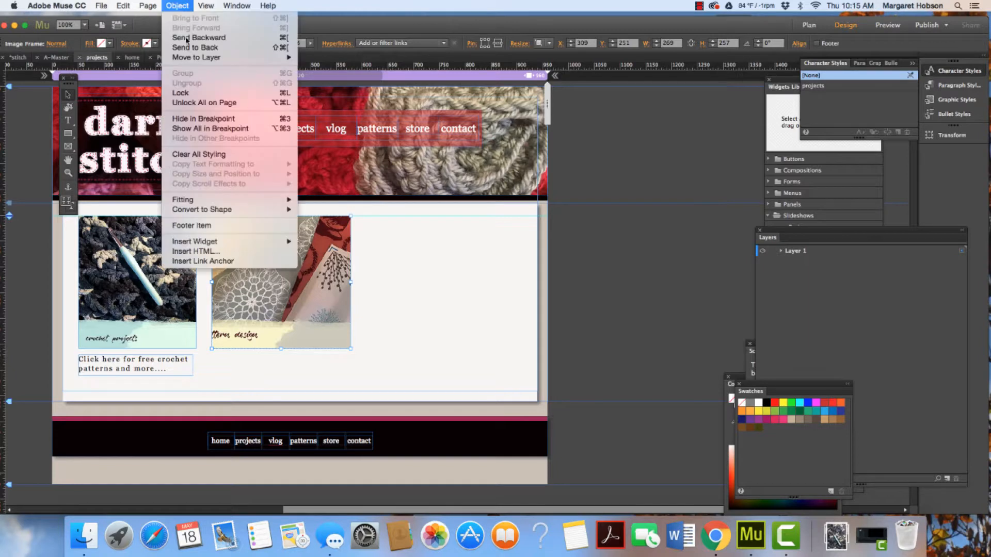
pyautogui.moveTo(198, 200)
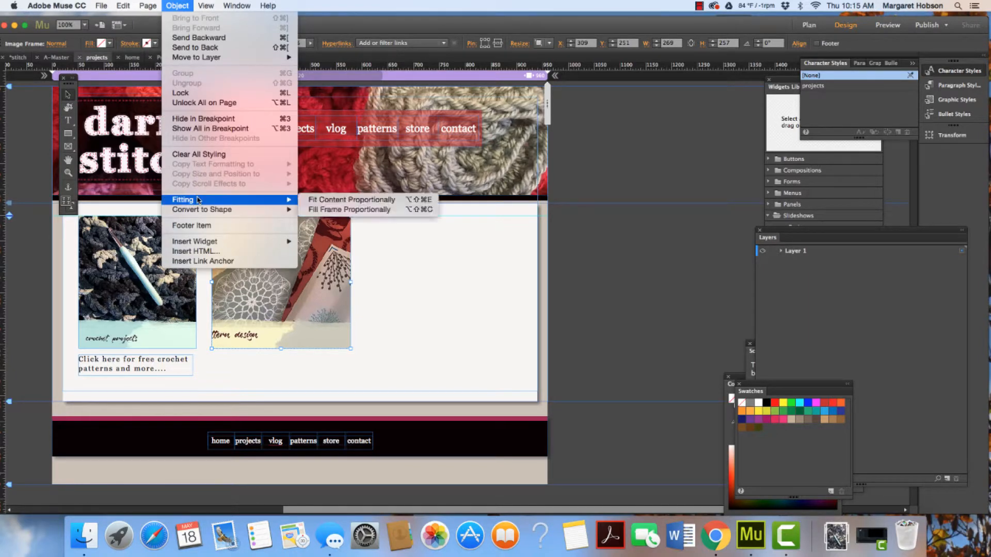
pyautogui.click(344, 202)
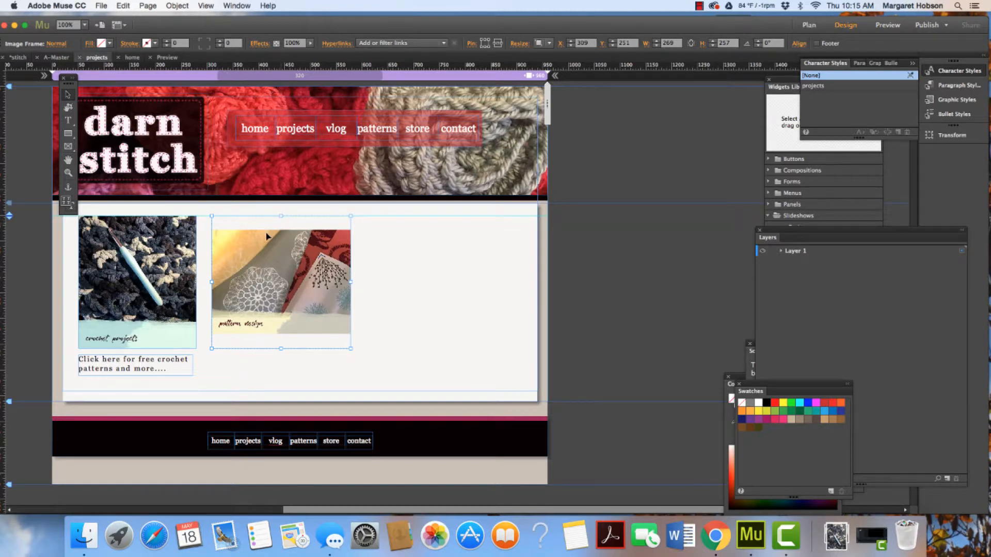
pyautogui.click(70, 109)
pyautogui.moveTo(281, 216); pyautogui.dragTo(281, 229)
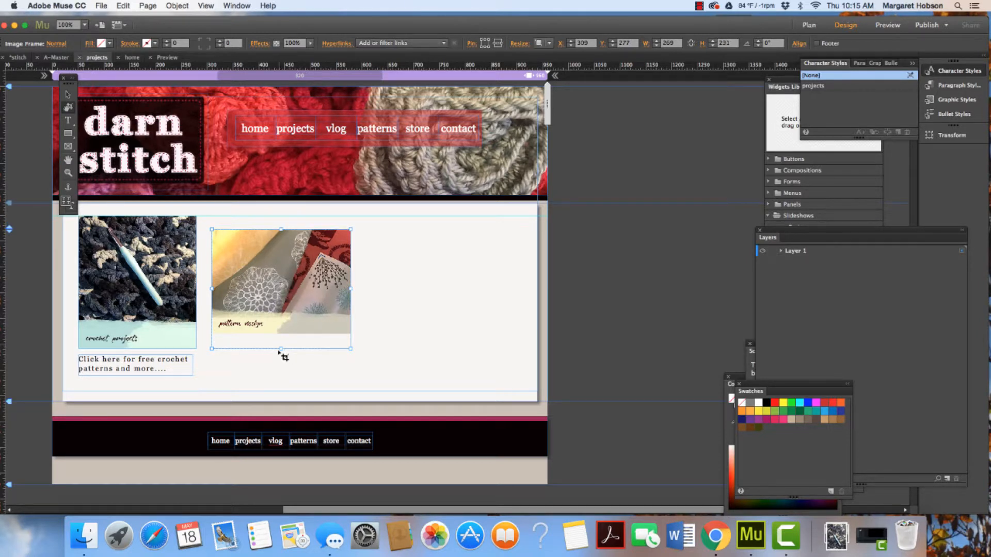
pyautogui.moveTo(280, 348); pyautogui.dragTo(279, 335)
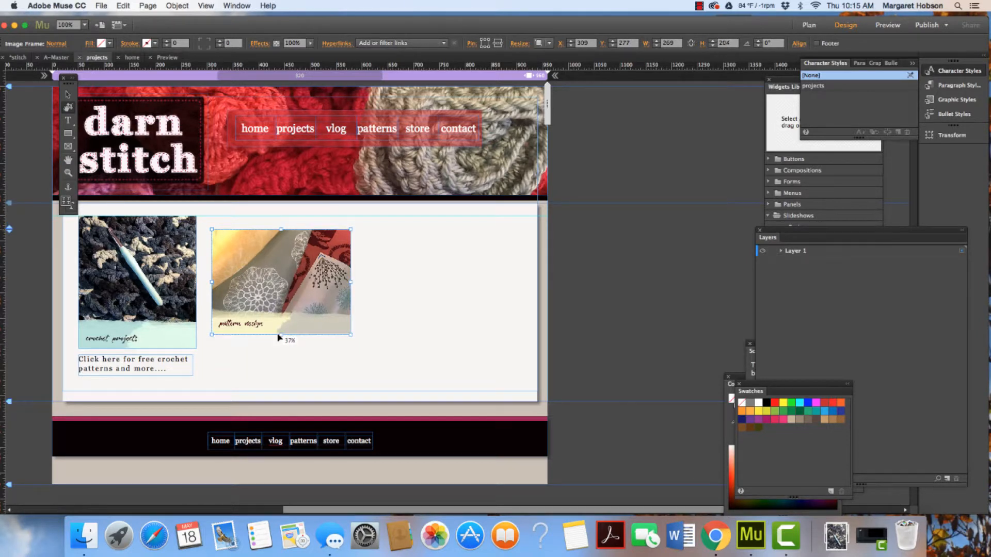
# Enlarge the pattern image to about 311 × 243 px and line it up with the crochet image
pyautogui.click(68, 94)
pyautogui.moveTo(350, 335); pyautogui.dragTo(373, 355)
pyautogui.moveTo(337, 305); pyautogui.dragTo(337, 296)
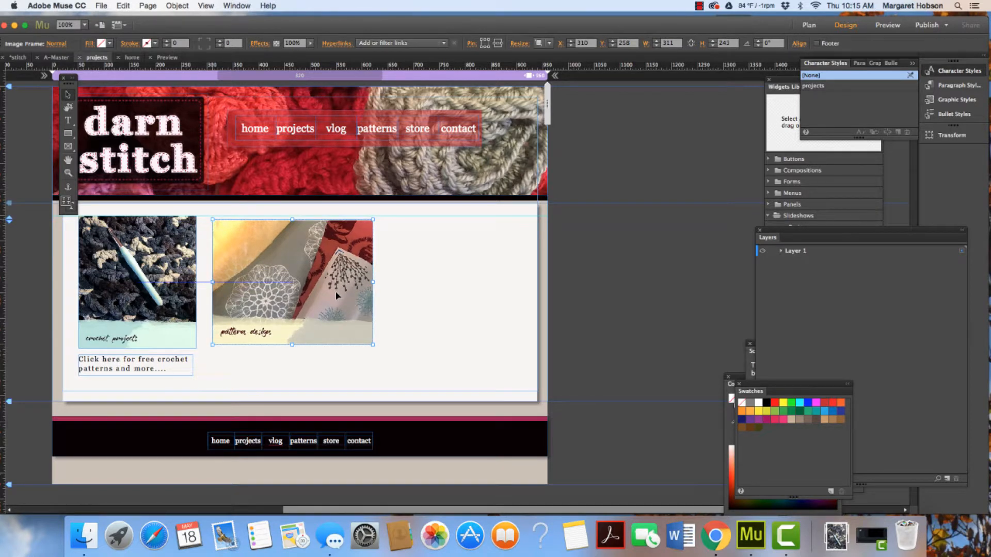
# Add a text frame below the pattern image reading "Click here for patterns for your fabric projects..."
pyautogui.click(167, 364)
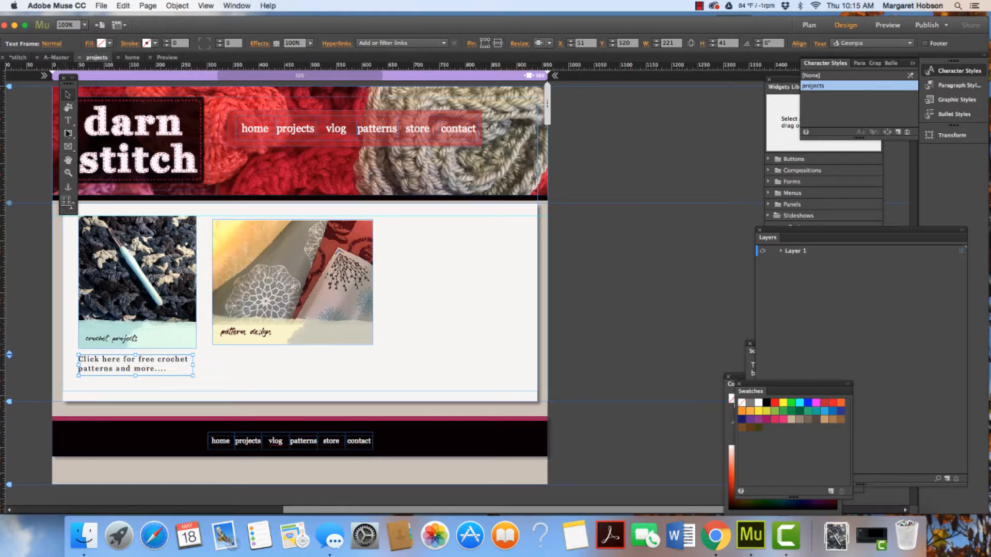
pyautogui.click(68, 122)
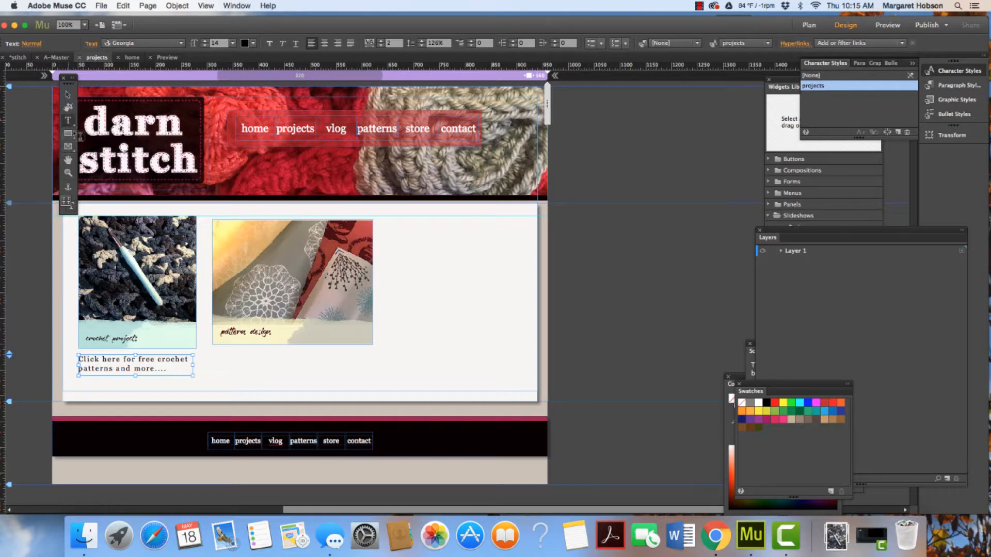
pyautogui.moveTo(216, 355); pyautogui.dragTo(373, 381)
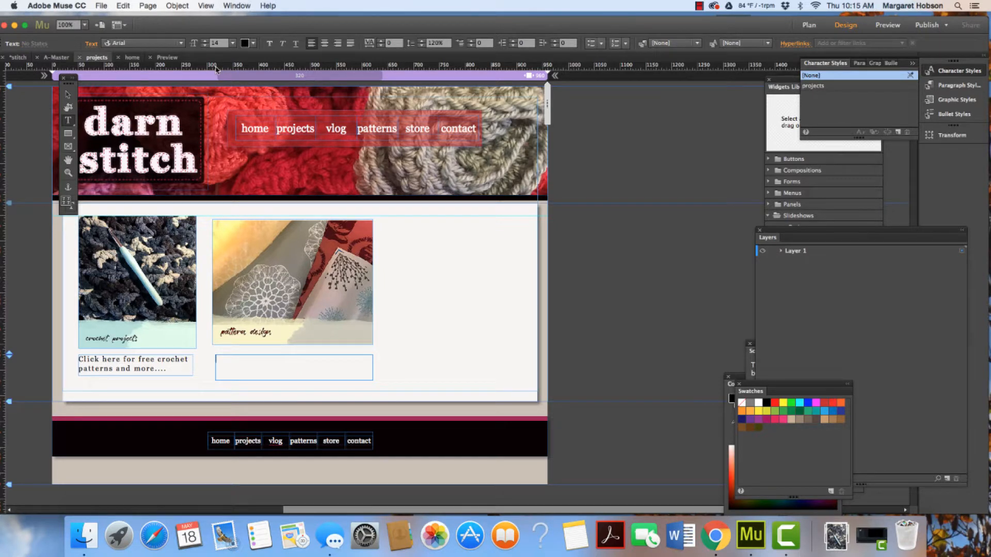
pyautogui.moveTo(216, 66); pyautogui.dragTo(235, 355)
pyautogui.write('click')
pyautogui.press('BackSpace')
pyautogui.press('BackSpace')
pyautogui.write('ic')
pyautogui.press('BackSpace')
pyautogui.press('BackSpace')
pyautogui.write('ick here for')
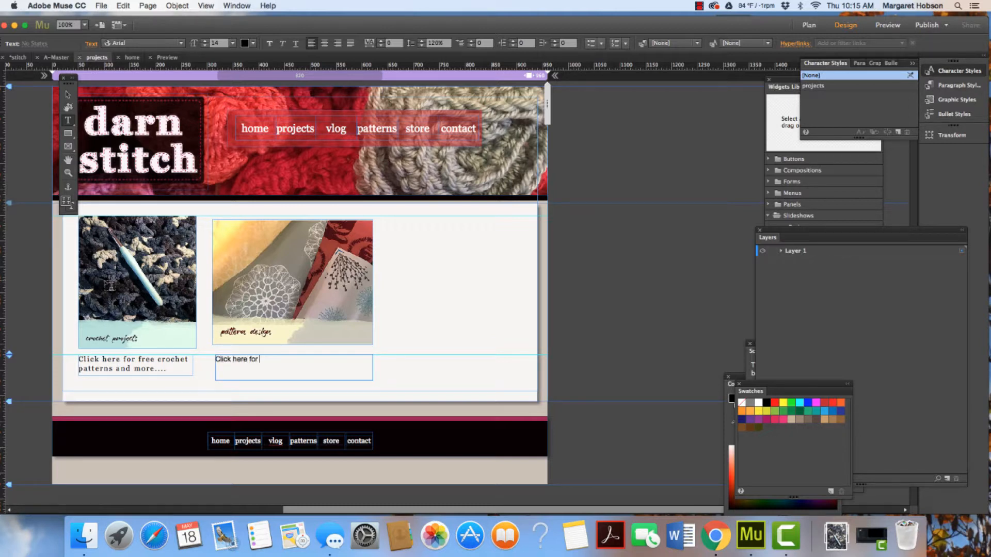
pyautogui.write(' patterns ofor your fabric projects...')
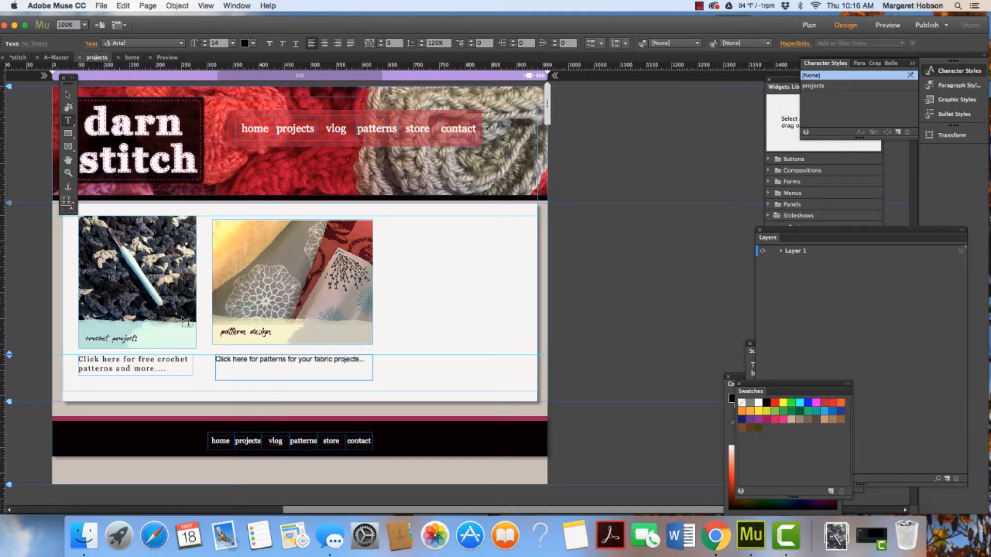
# Apply the projects character style to the new caption and save the site
pyautogui.click(68, 94)
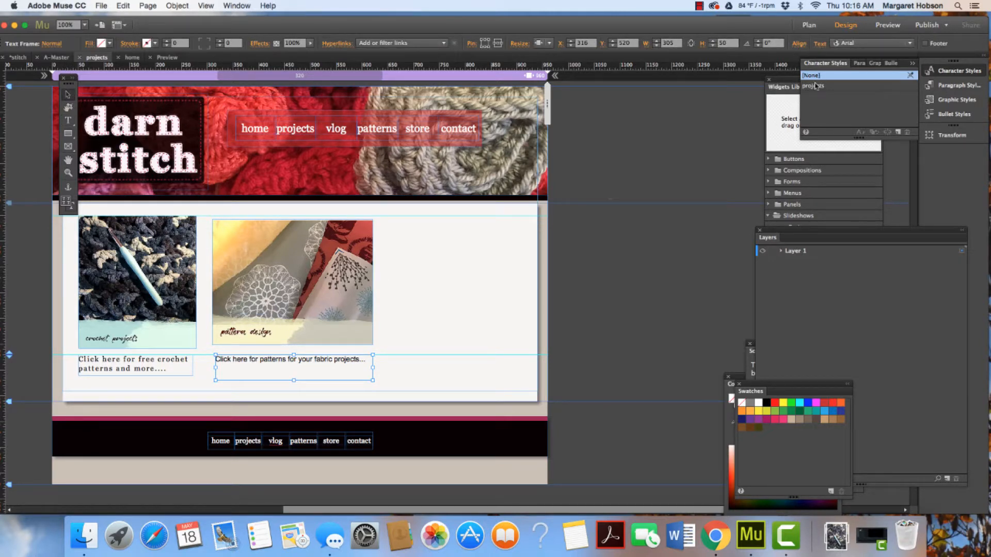
pyautogui.click(814, 87)
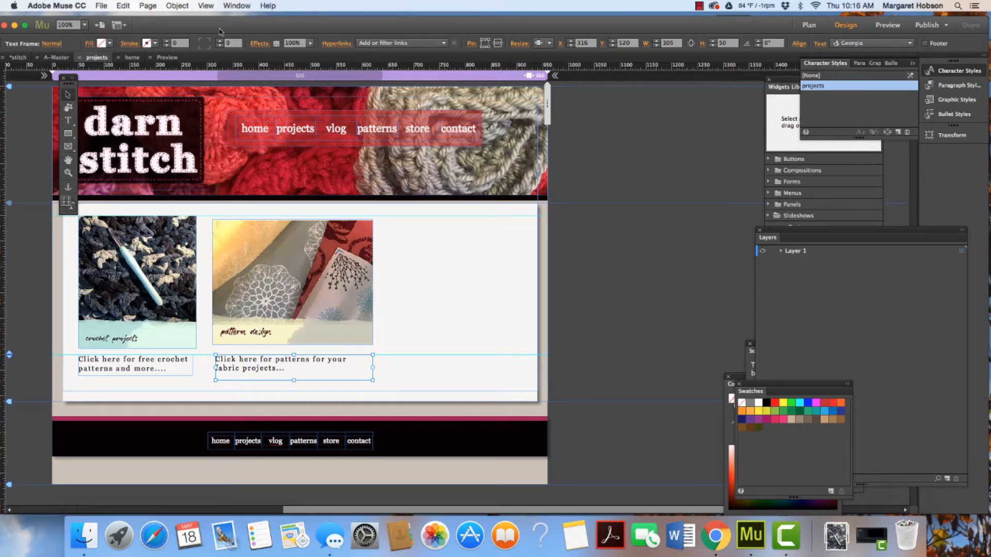
pyautogui.click(100, 7)
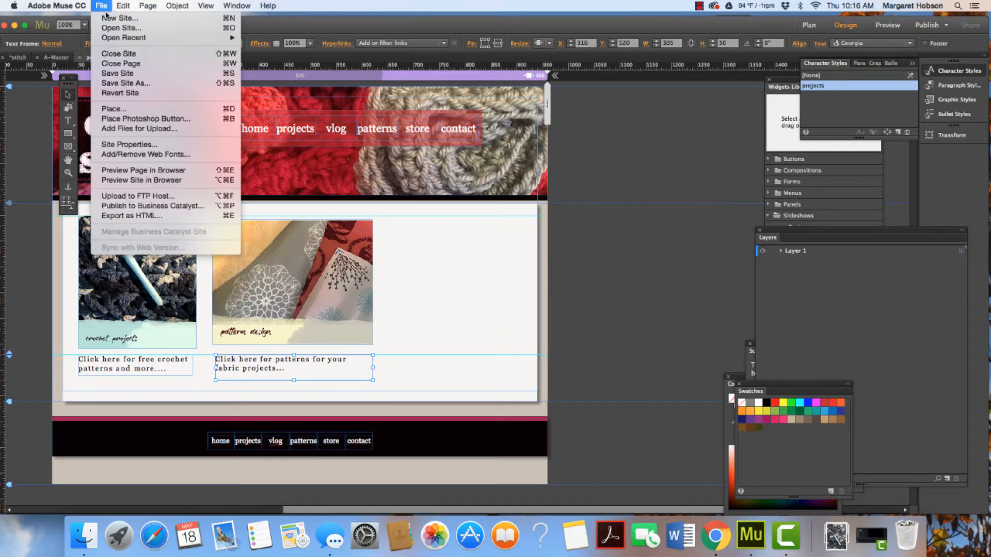
pyautogui.click(122, 76)
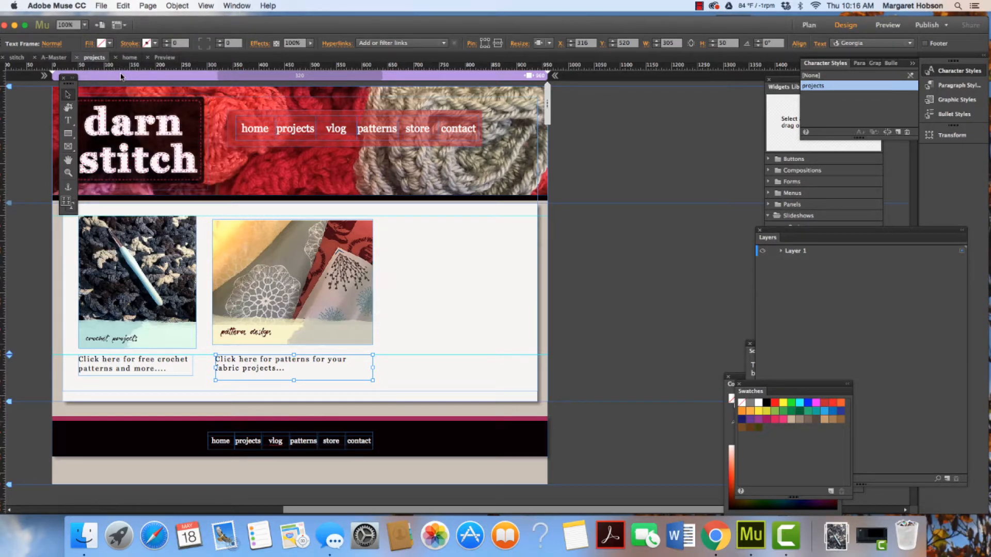
# Add a child page named crochet under the projects page
pyautogui.click(809, 25)
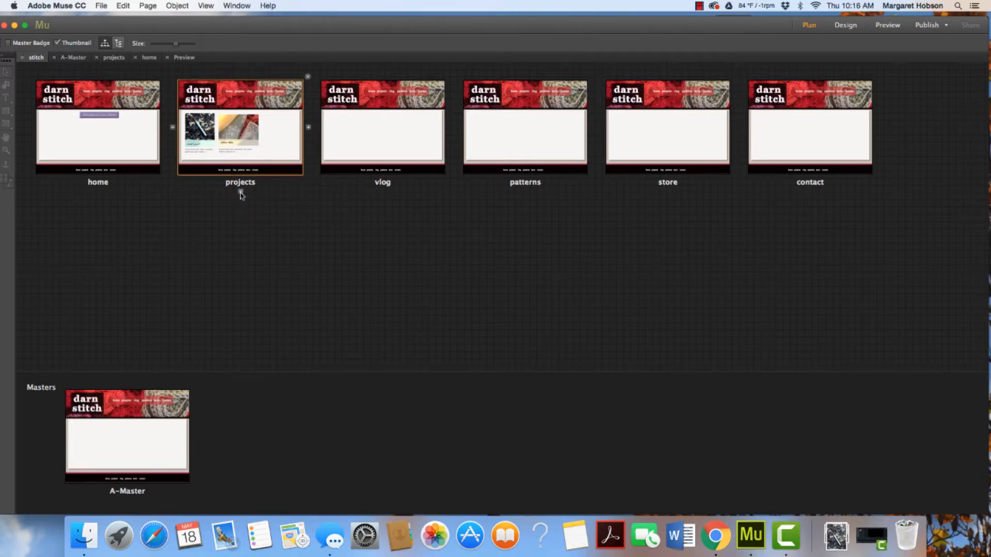
pyautogui.click(240, 193)
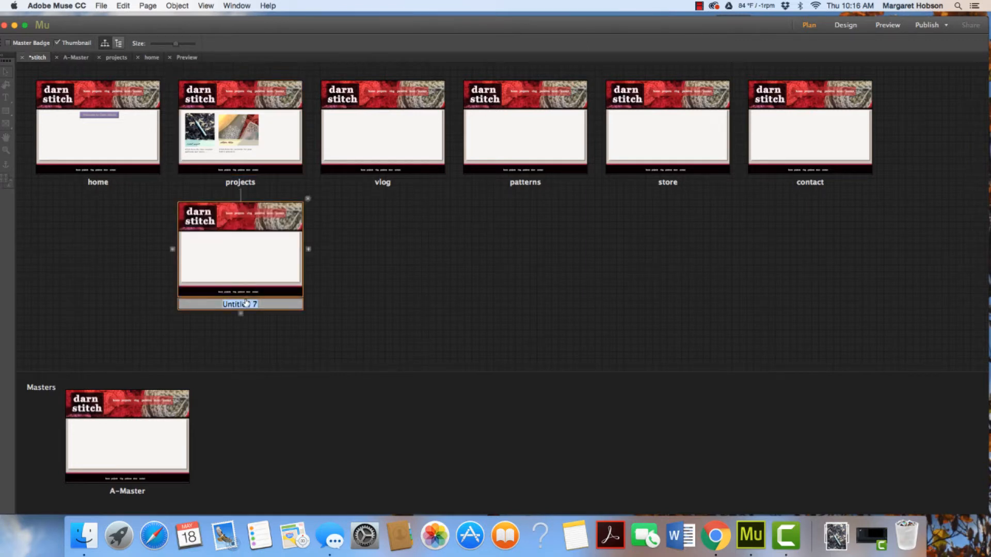
pyautogui.write('crochet')
pyautogui.press('Return')
# Add a child page named patterndesign under the crochet page
pyautogui.click(240, 313)
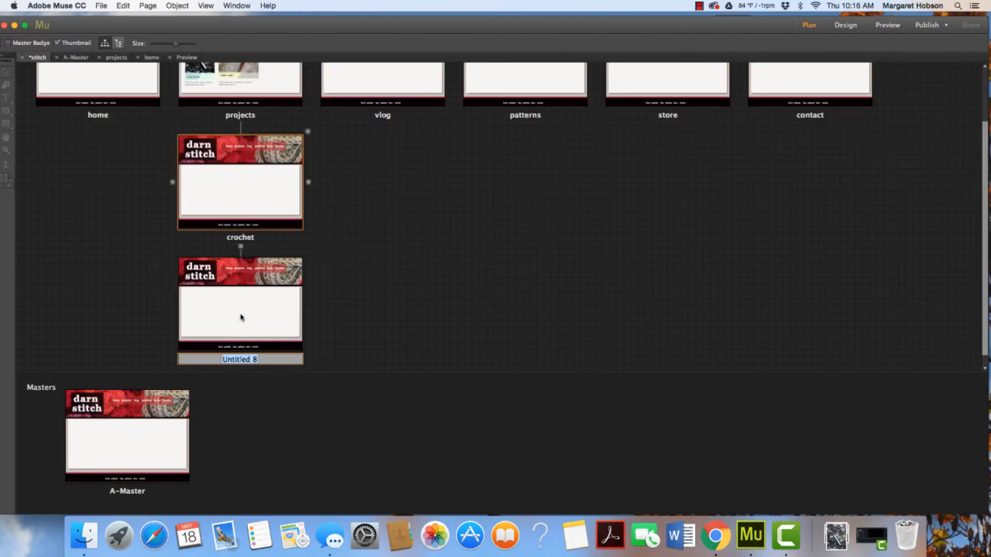
pyautogui.write('patterndesign')
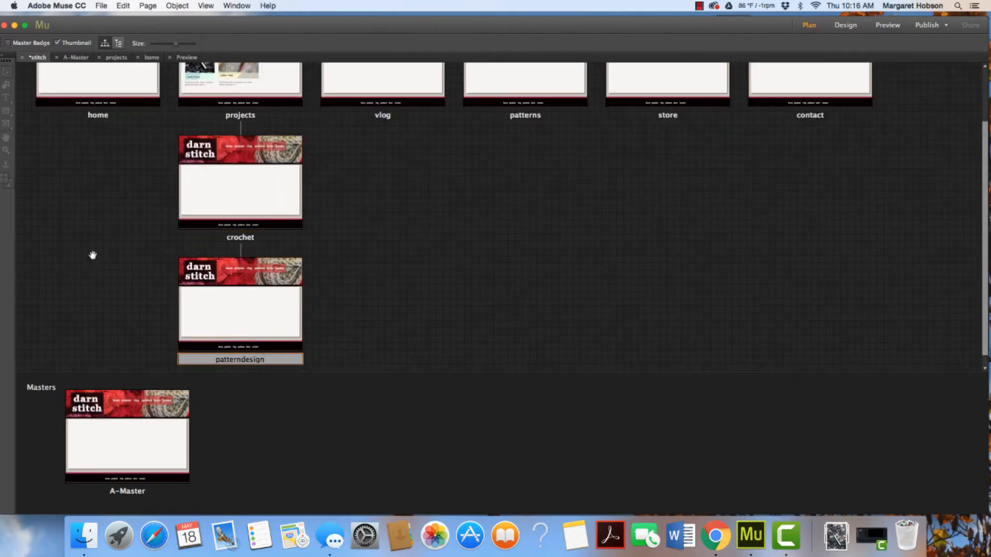
pyautogui.press('Return')
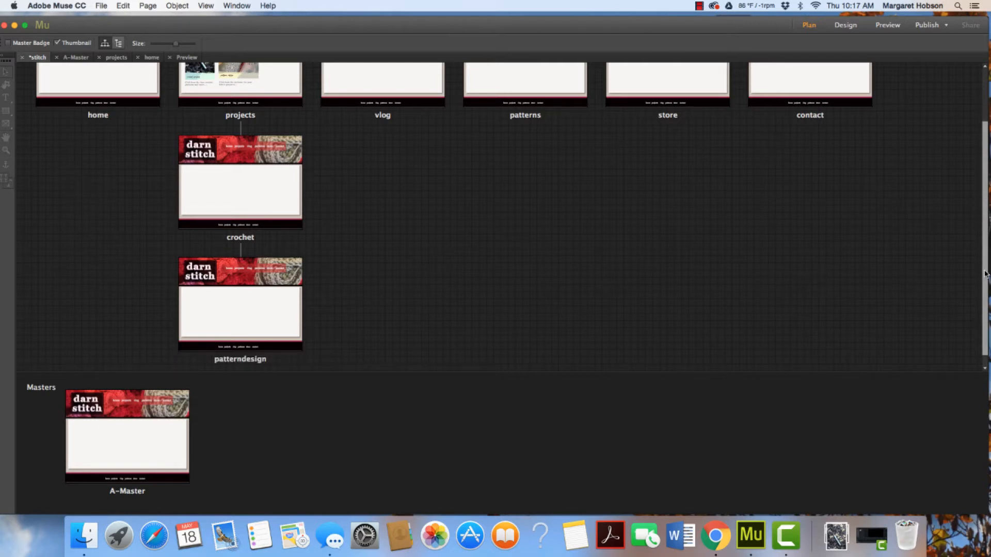
# Open the projects page and preview it before returning to design mode
pyautogui.scroll(3, 976, 180)
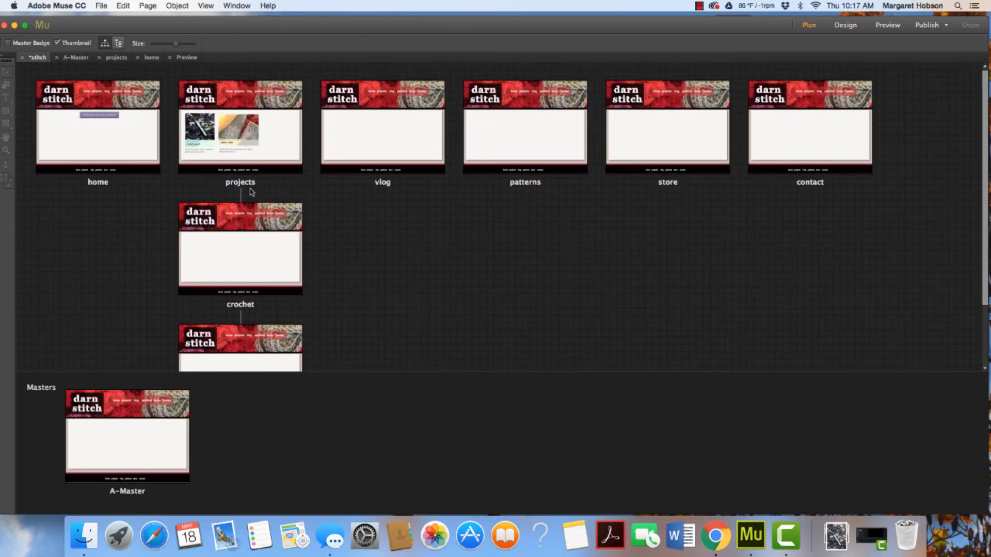
pyautogui.doubleClick(279, 130)
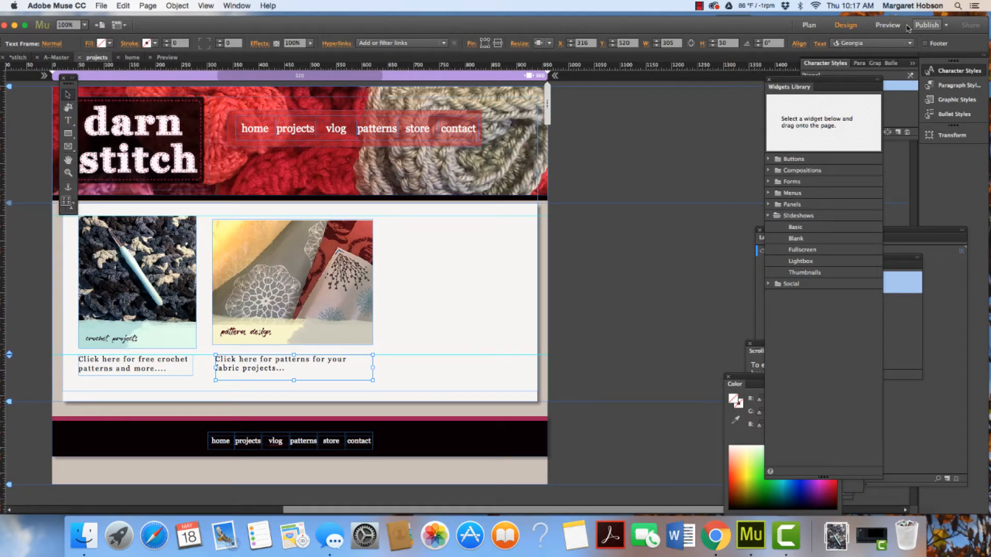
pyautogui.click(887, 25)
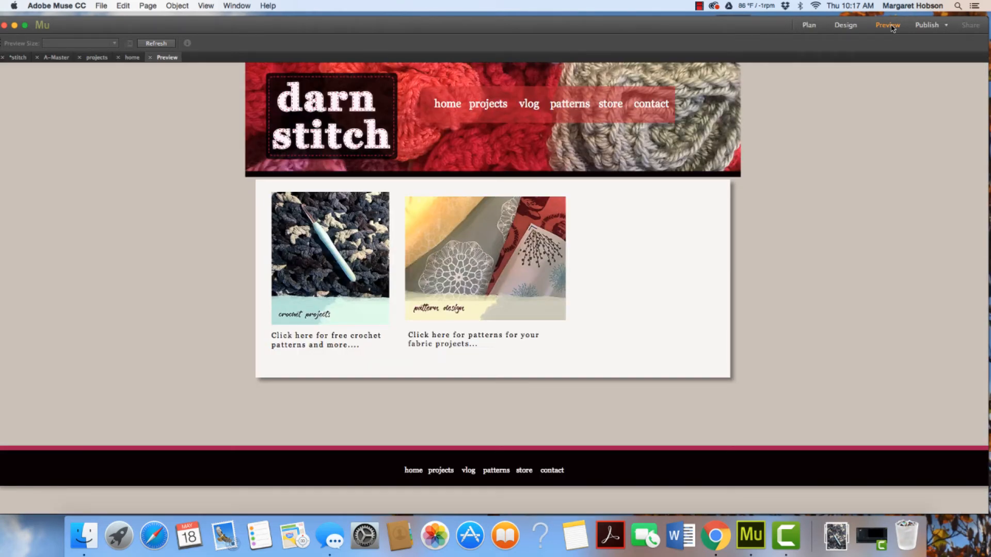
pyautogui.moveTo(497, 27); pyautogui.dragTo(472, 30)
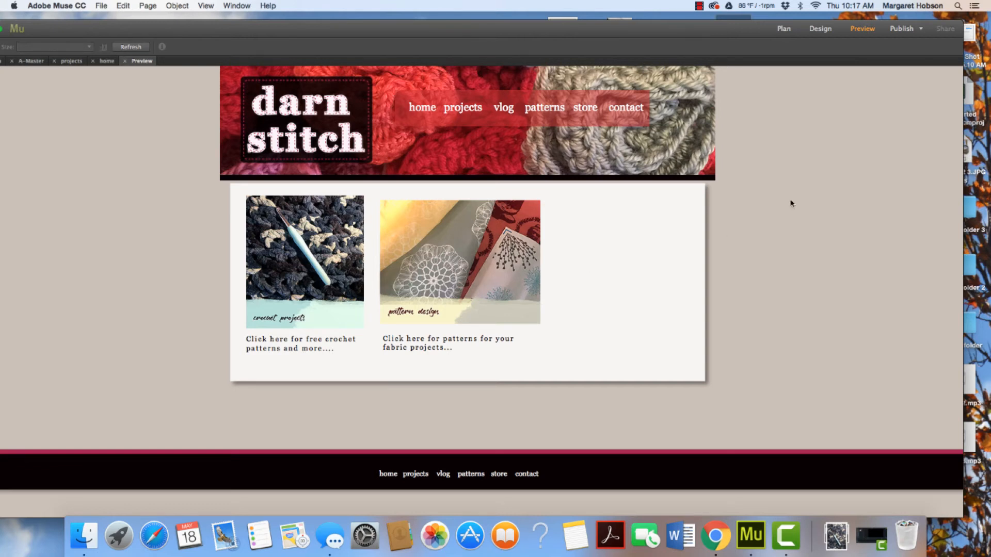
pyautogui.click(804, 34)
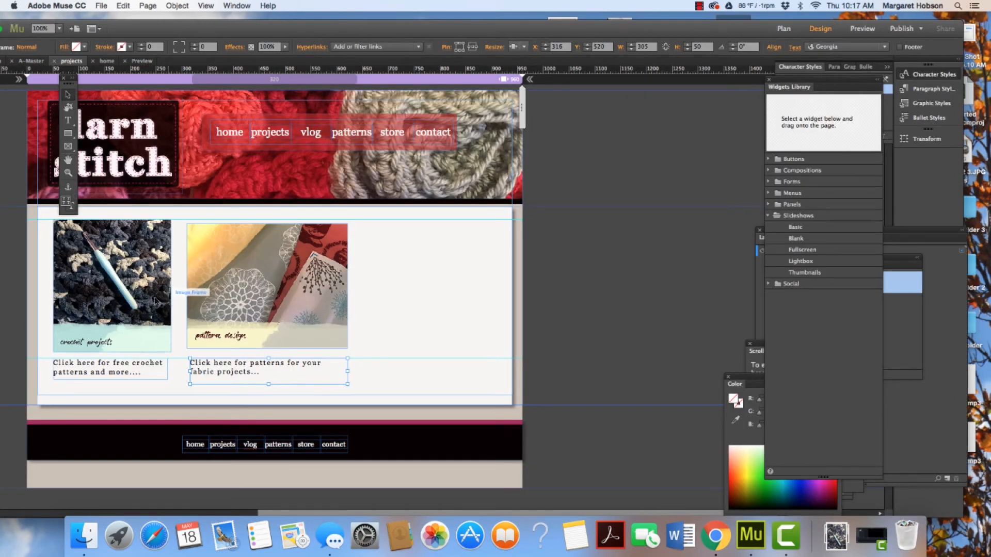
# Add a drop shadow to both the crochet image and the pattern image
pyautogui.click(104, 292)
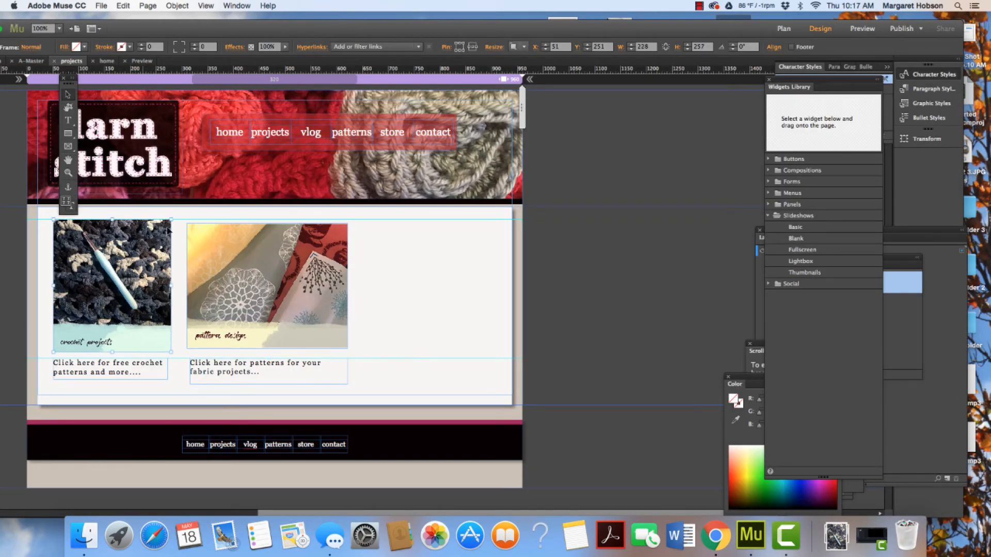
pyautogui.click(240, 48)
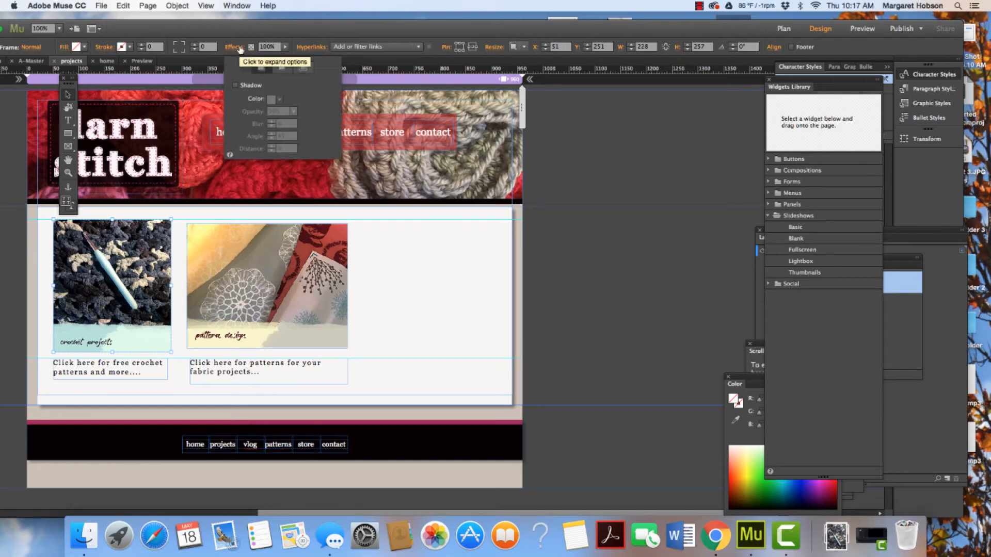
pyautogui.click(236, 85)
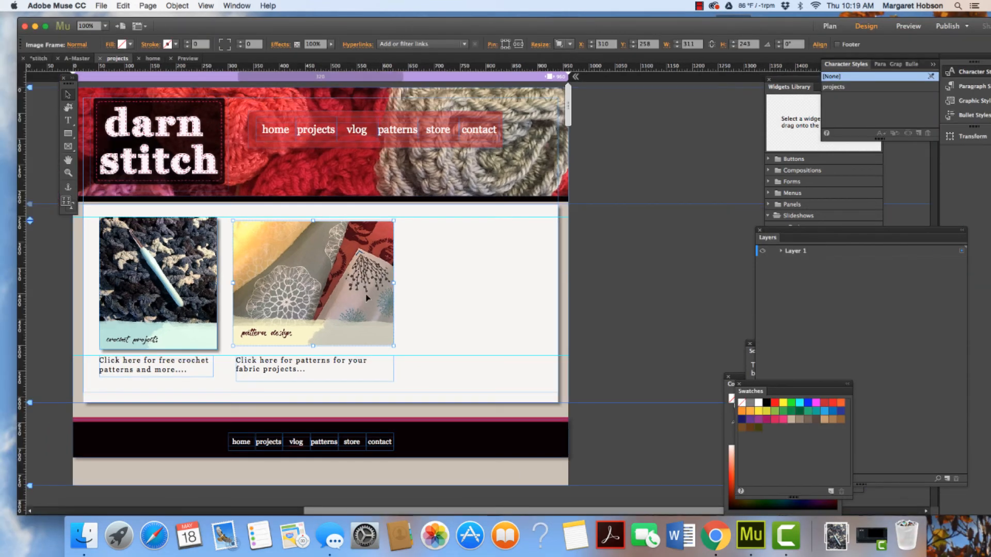
pyautogui.click(281, 45)
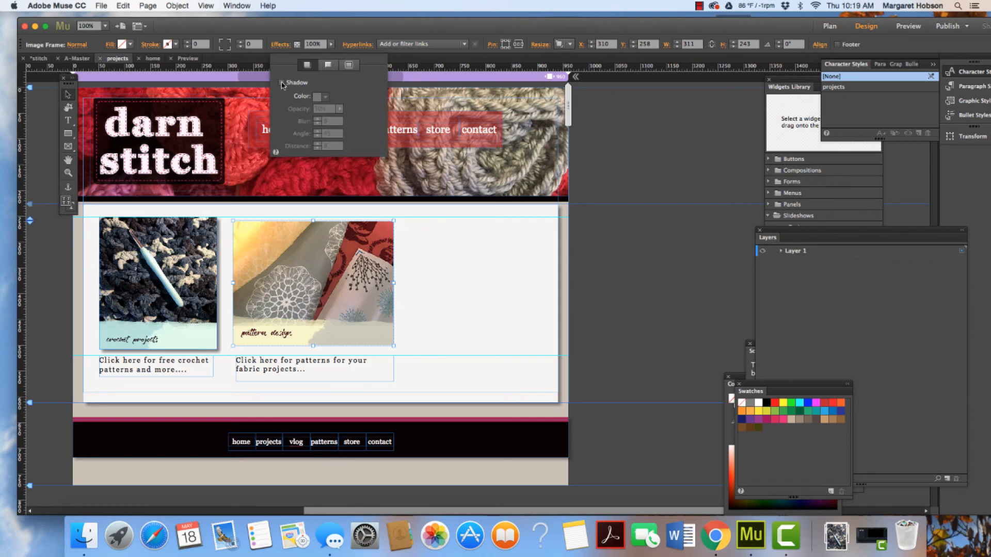
pyautogui.click(281, 83)
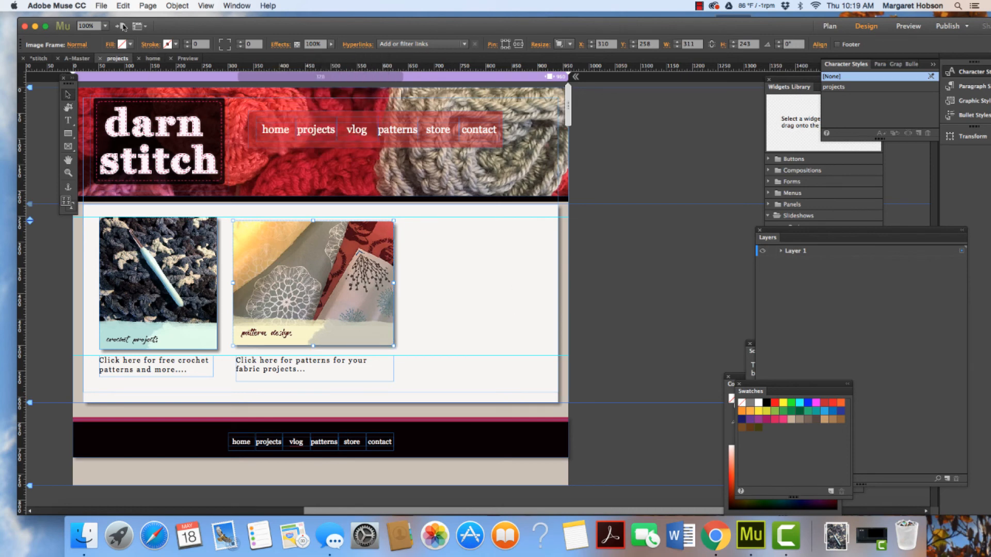